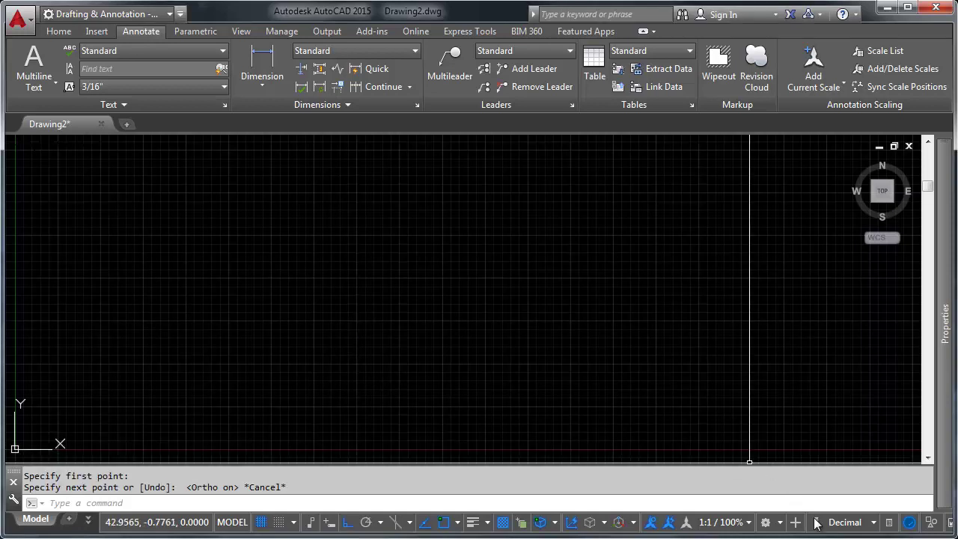
# Switch coordinate display to Architectural and confirm Inches as the insertion scale in Drawing Units.
pyautogui.click(873, 523)
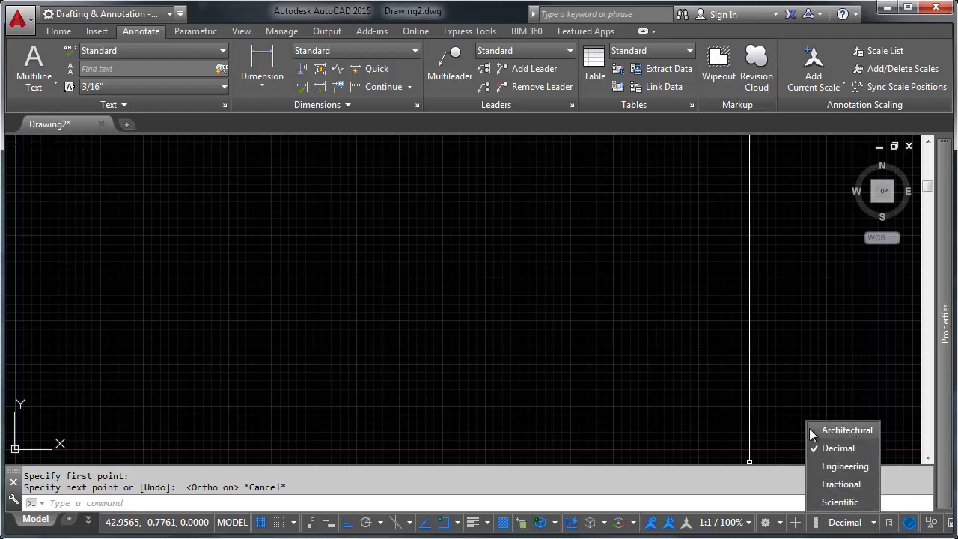
pyautogui.click(854, 430)
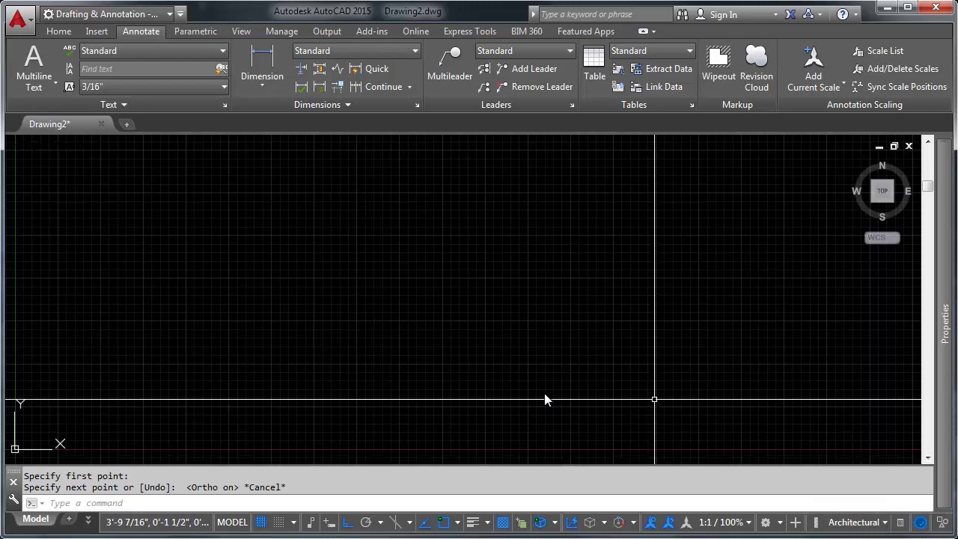
pyautogui.write('units')
pyautogui.press('Return')
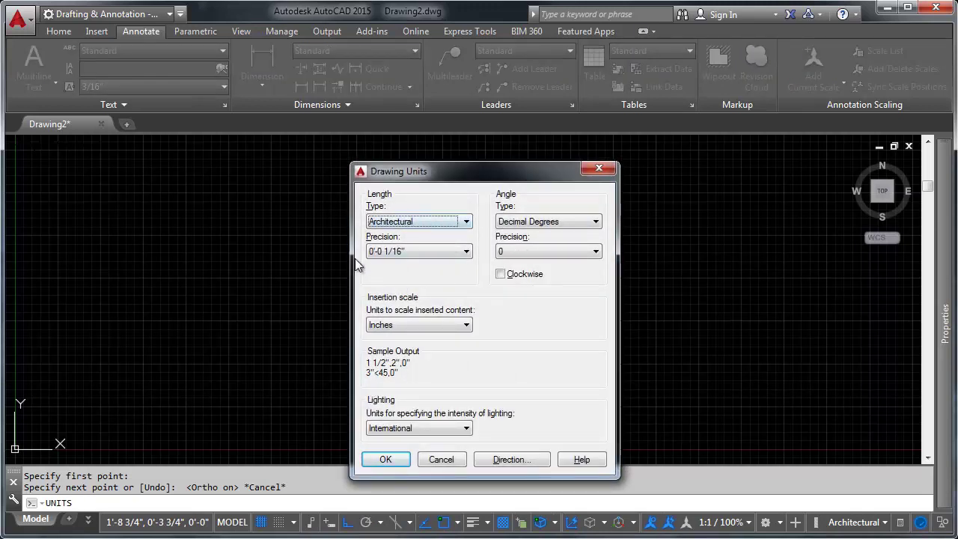
pyautogui.click(452, 325)
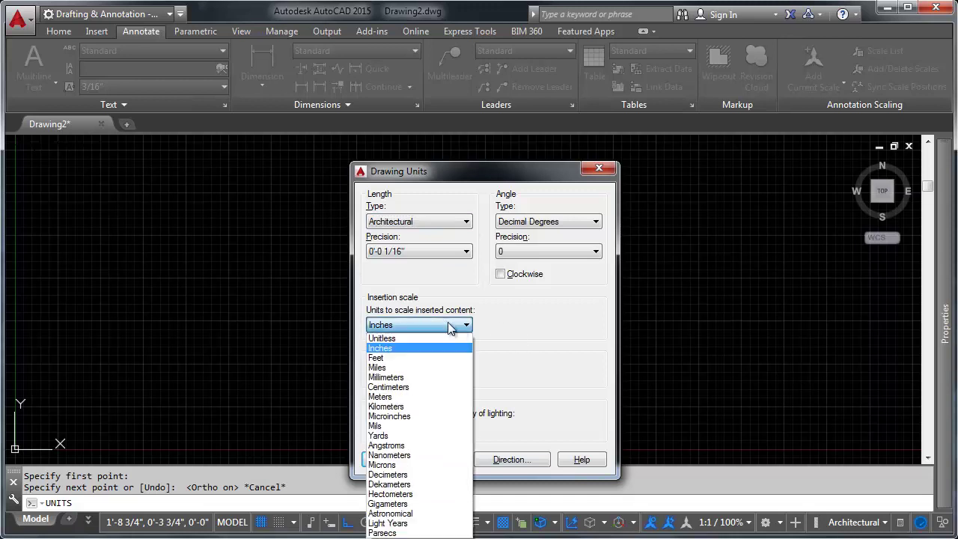
pyautogui.click(537, 306)
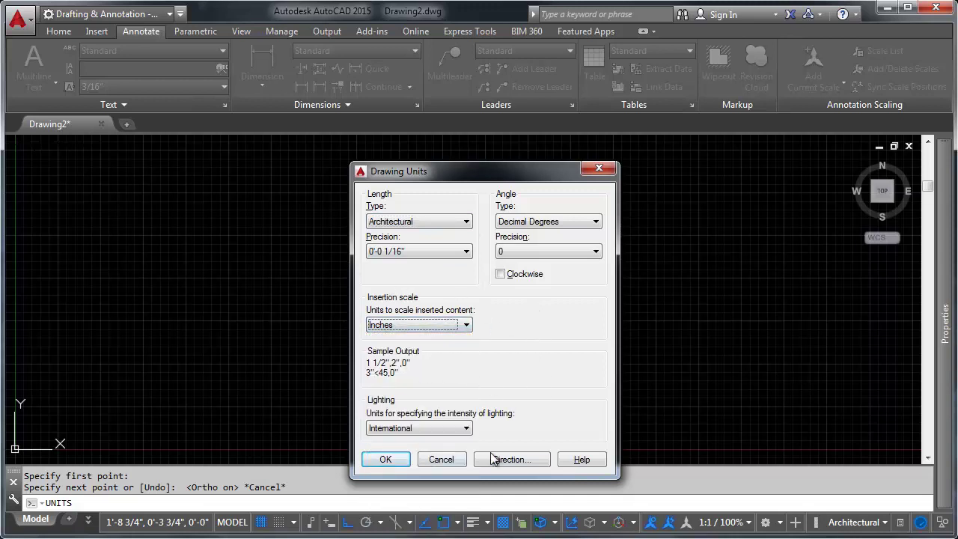
pyautogui.click(441, 460)
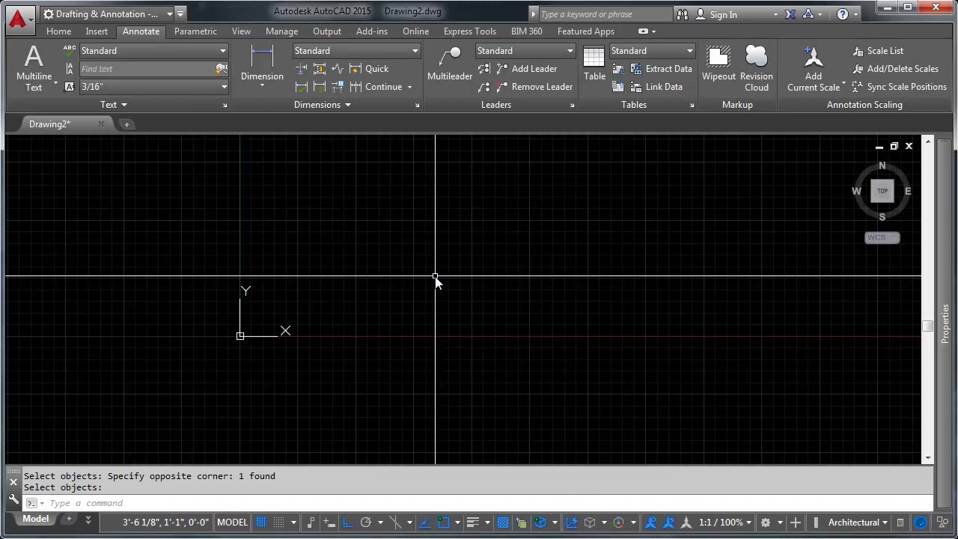
# Create the annotative text style 'style1' with a 1/8" paper text height and make it current.
pyautogui.write('style')
pyautogui.press('Return')
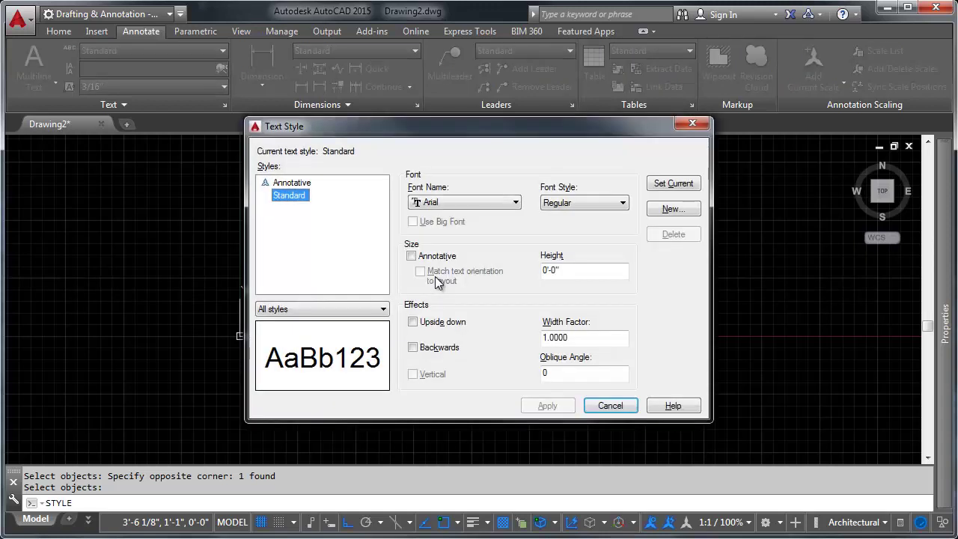
pyautogui.click(290, 183)
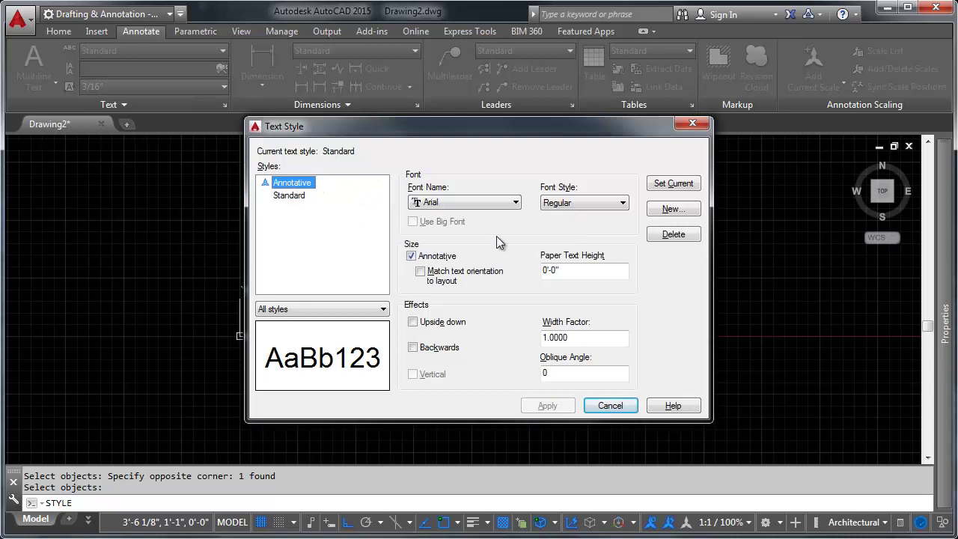
pyautogui.click(669, 210)
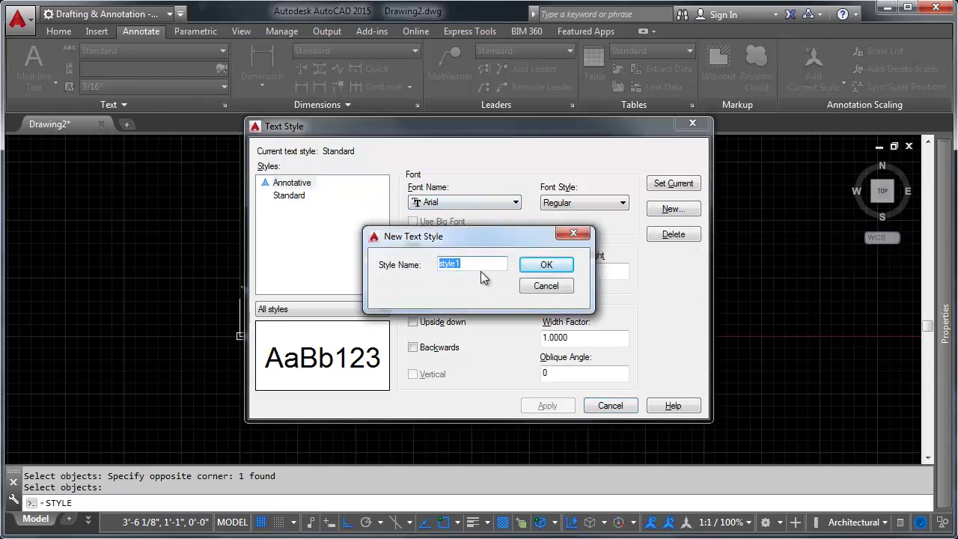
pyautogui.press('Return')
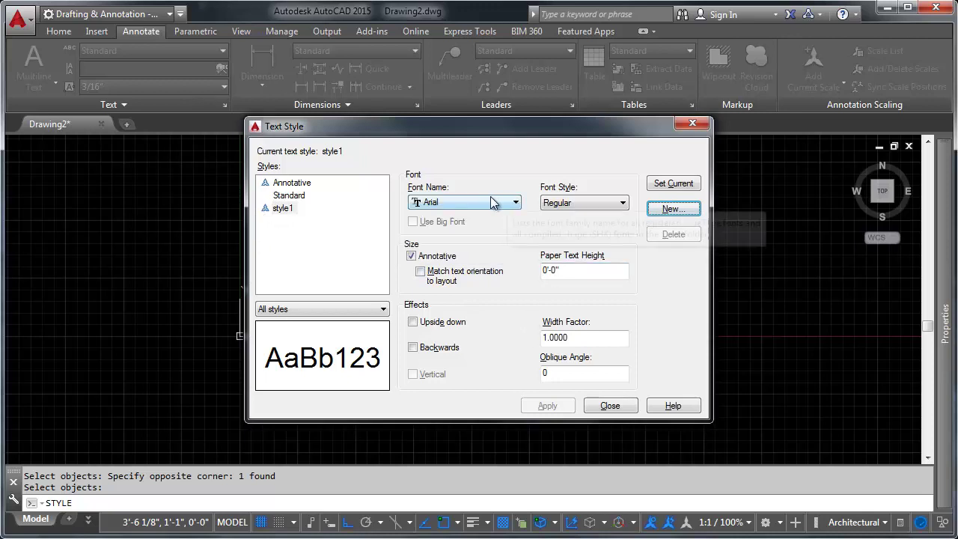
pyautogui.click(566, 271)
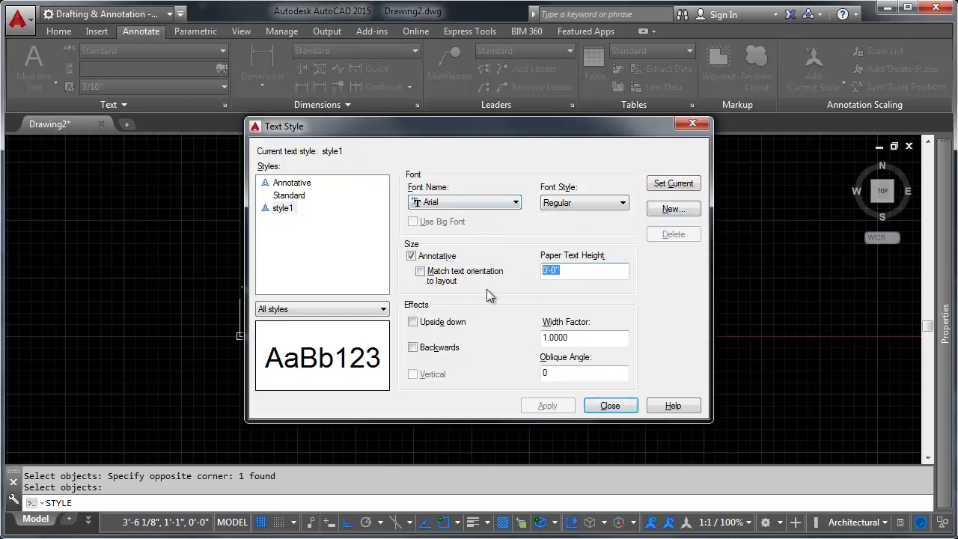
pyautogui.write('1/8')
pyautogui.press('Tab')
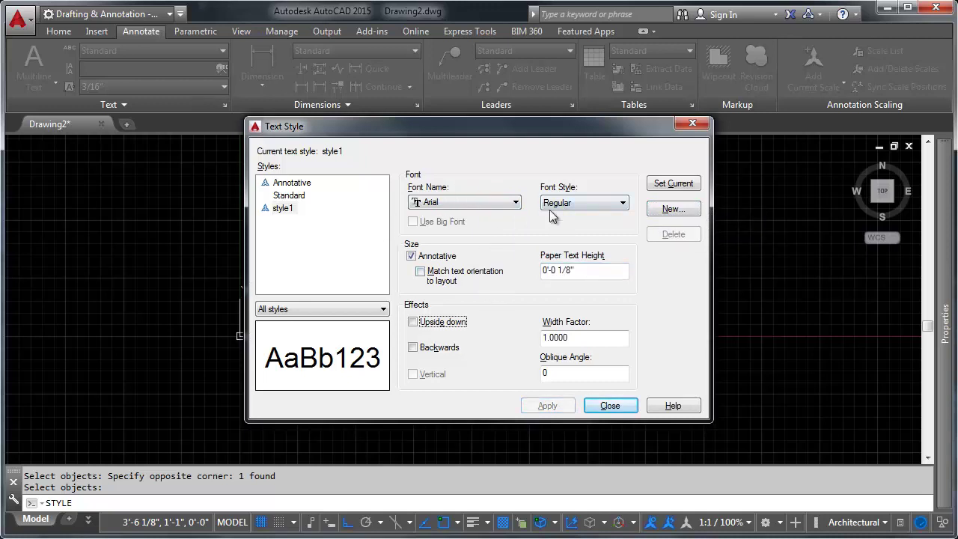
pyautogui.hotkey('shift', 'Tab')
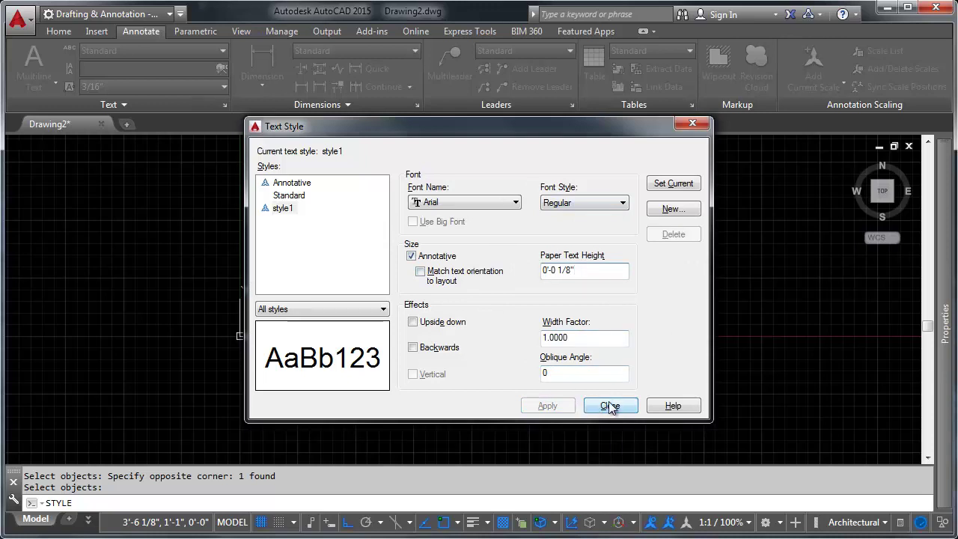
pyautogui.click(610, 406)
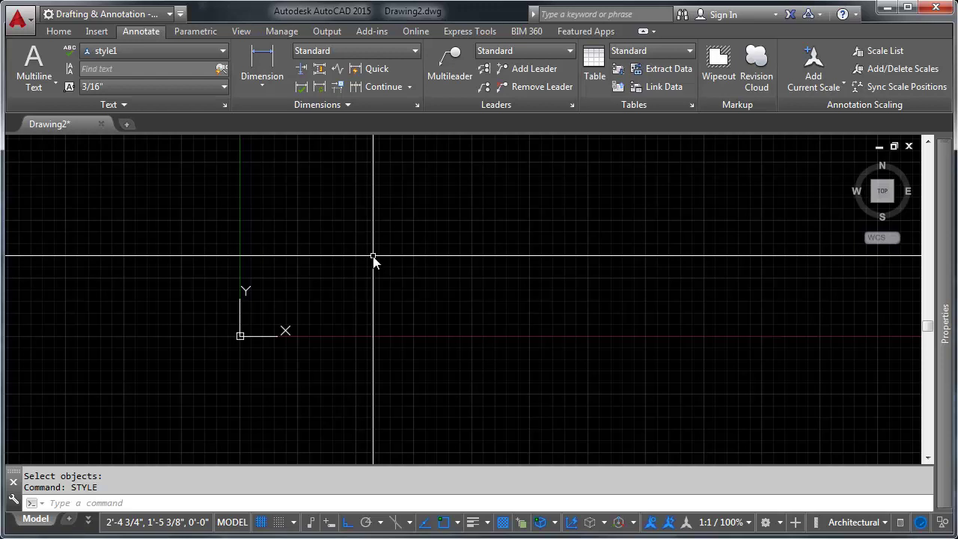
# Start a new dimension style named 'Style 1' based on Standard from the Dimension Style Manager.
pyautogui.write('dimstyle')
pyautogui.press('Return')
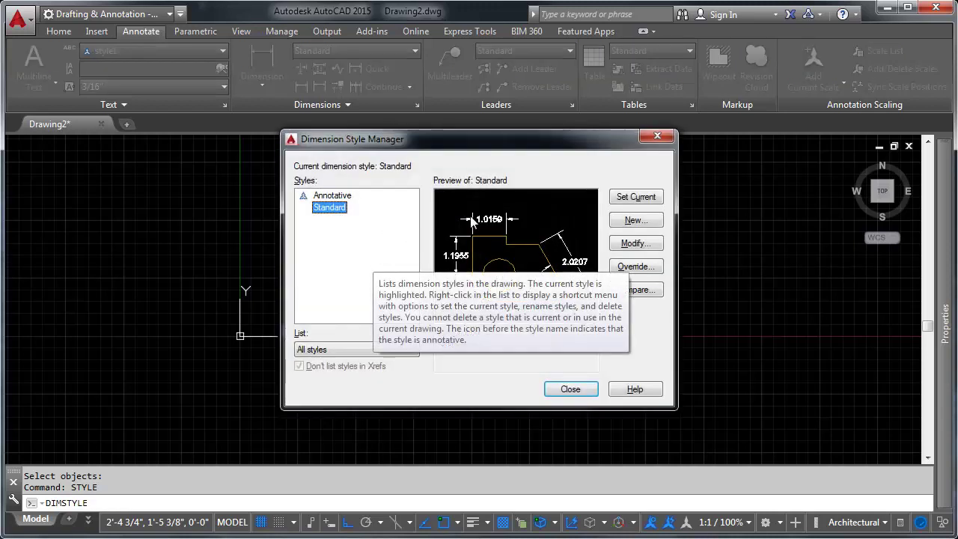
pyautogui.press('Escape')
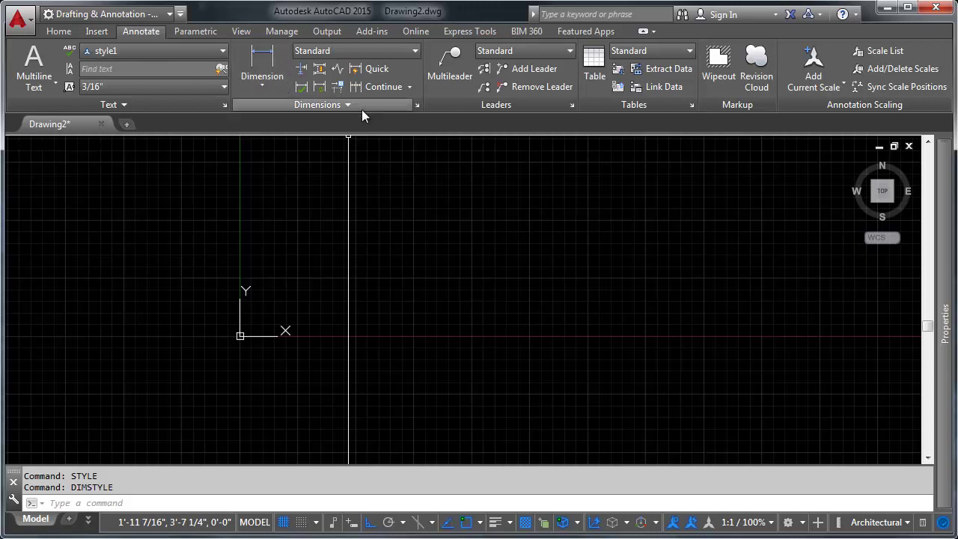
pyautogui.click(417, 105)
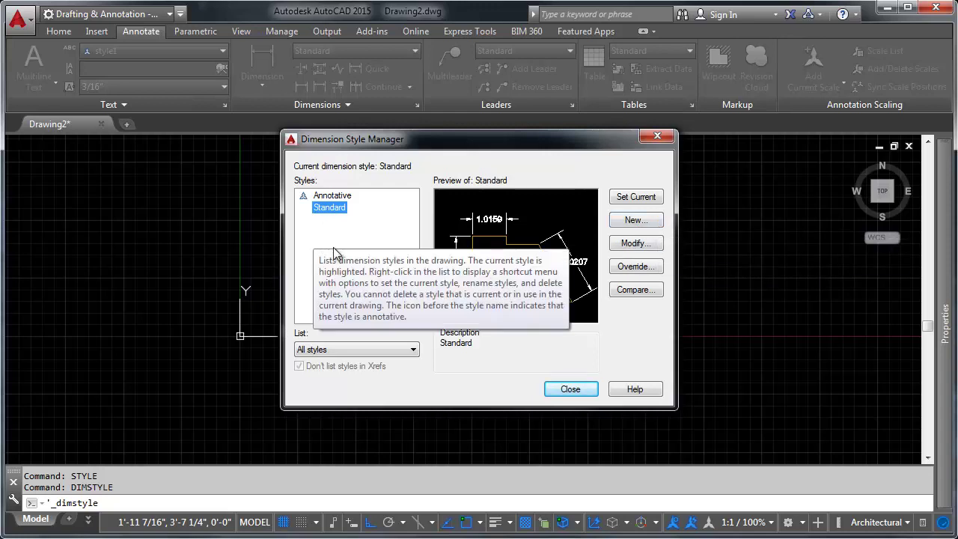
pyautogui.click(636, 220)
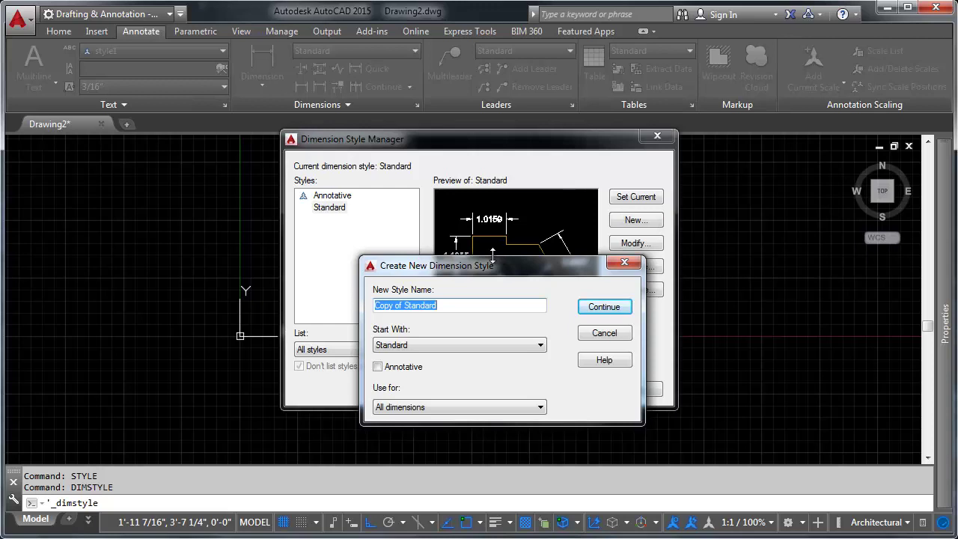
pyautogui.write('Style 1')
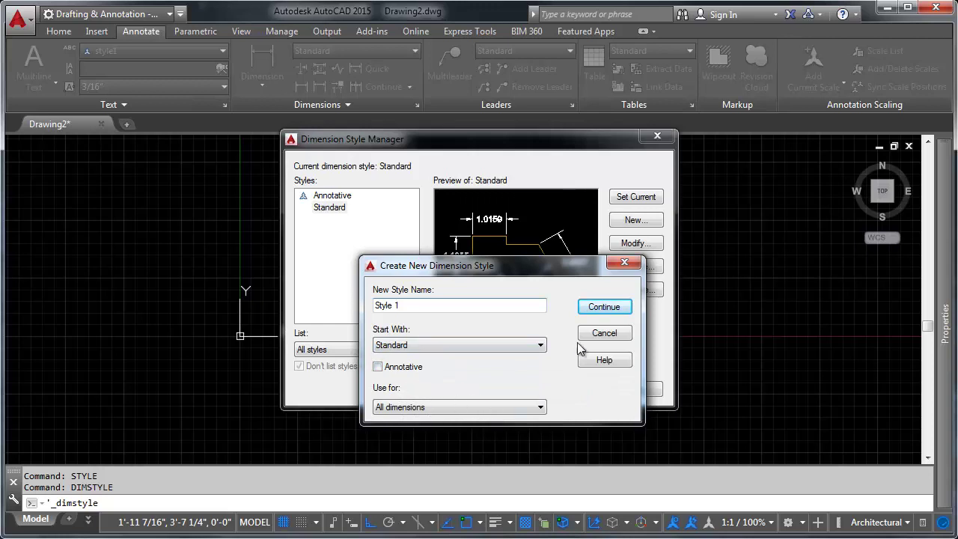
# Set Style 1's extension lines to extend 1/8" beyond the dimension lines.
pyautogui.click(603, 306)
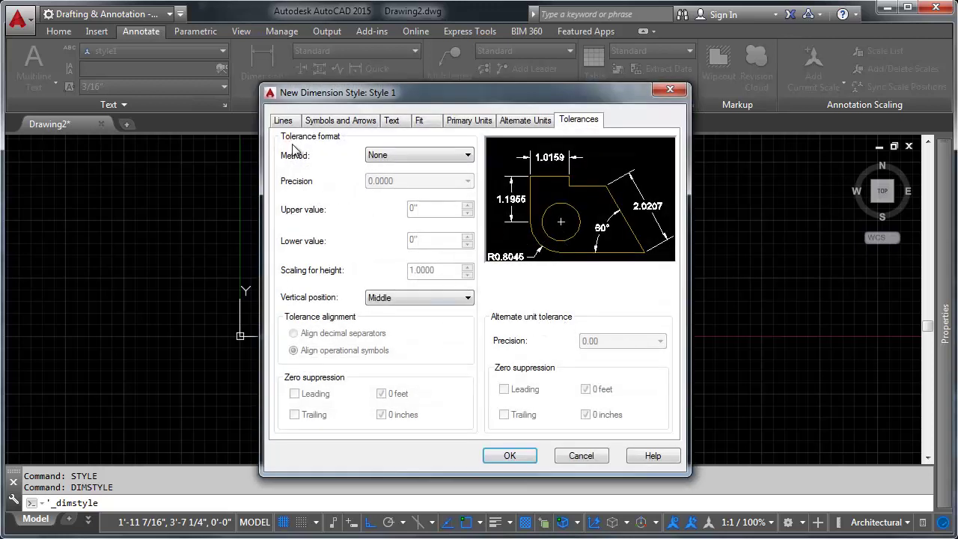
pyautogui.click(284, 122)
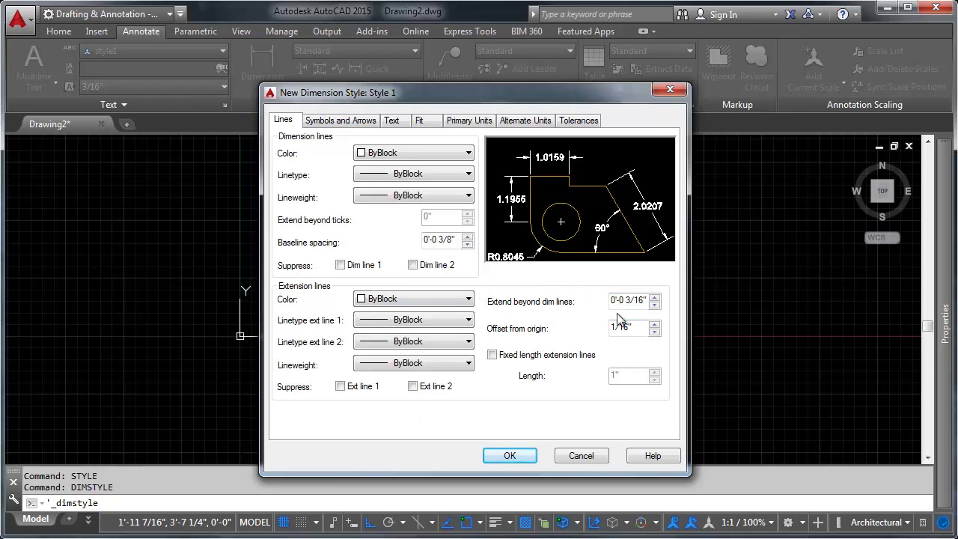
pyautogui.click(654, 297)
pyautogui.click(654, 297)
pyautogui.click(654, 297)
pyautogui.click(654, 297)
pyautogui.click(654, 297)
pyautogui.click(654, 297)
pyautogui.click(654, 305)
pyautogui.click(654, 305)
pyautogui.click(654, 305)
pyautogui.click(653, 305)
pyautogui.click(654, 305)
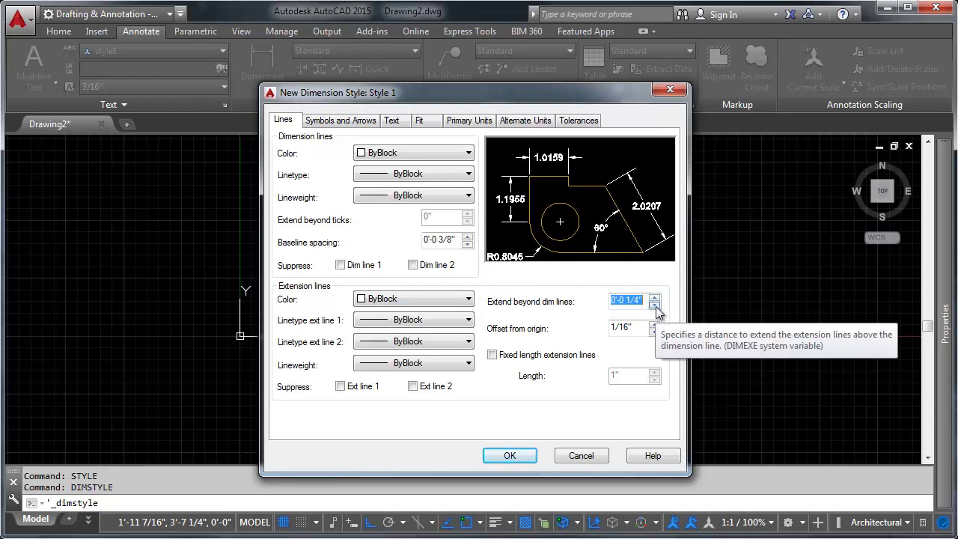
pyautogui.click(654, 305)
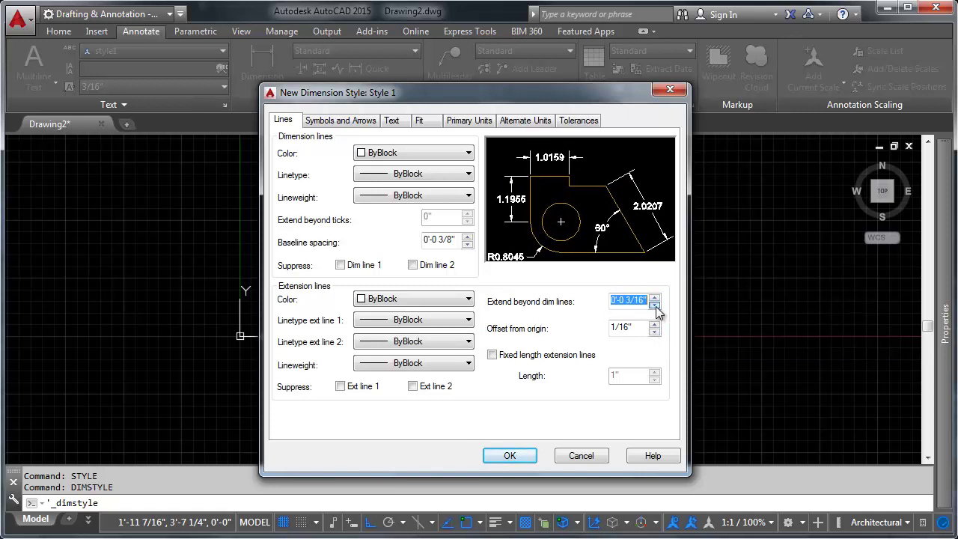
pyautogui.click(654, 306)
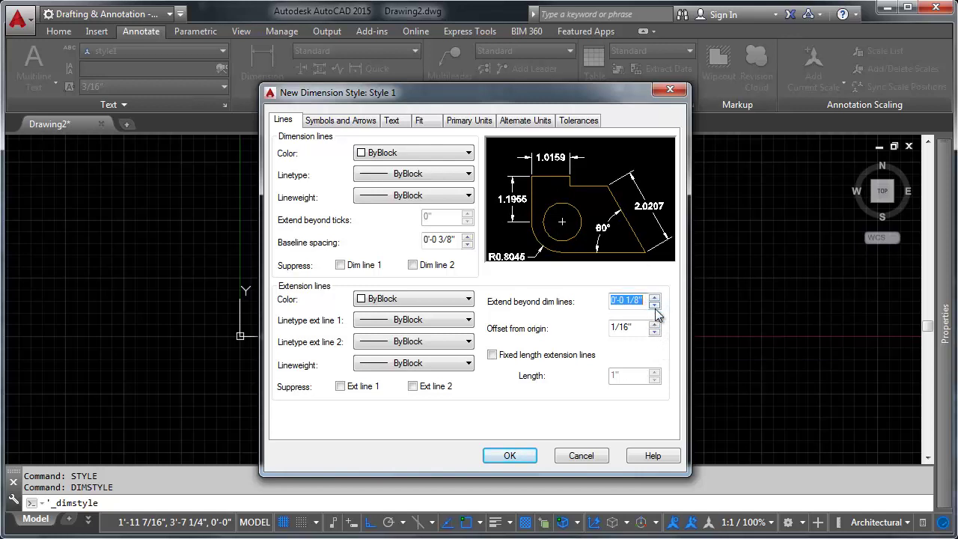
pyautogui.click(654, 306)
pyautogui.click(653, 305)
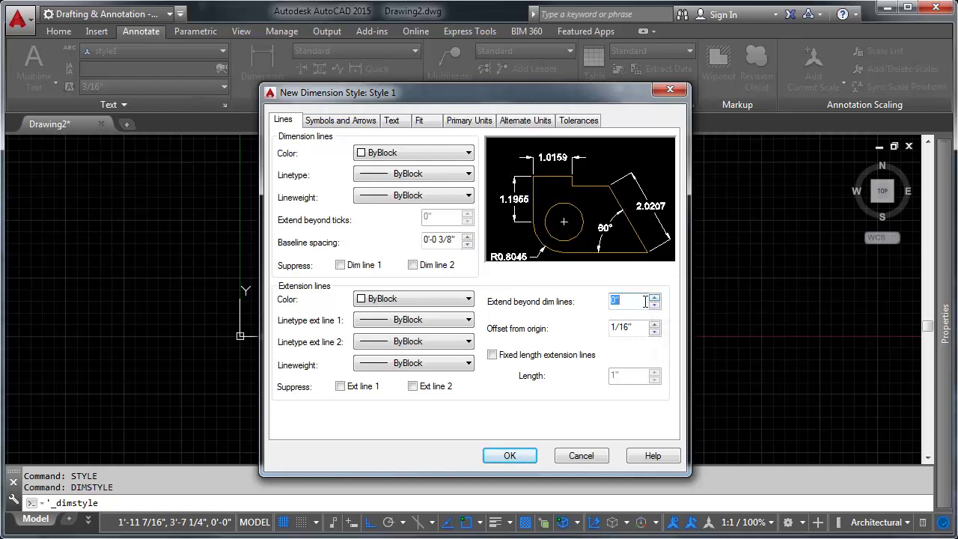
pyautogui.click(654, 296)
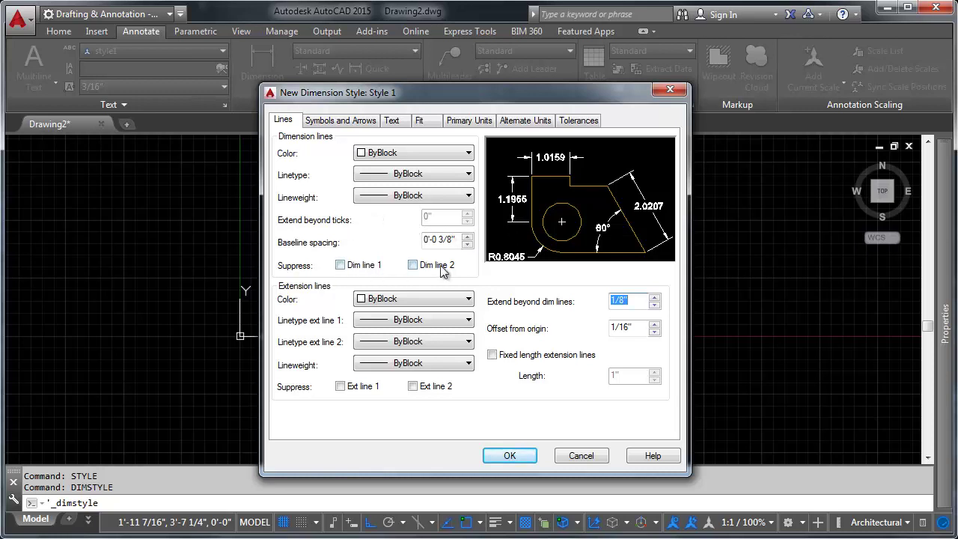
# Preview suppressing each dimension line, then restore both so they stay visible.
pyautogui.click(413, 266)
pyautogui.click(413, 266)
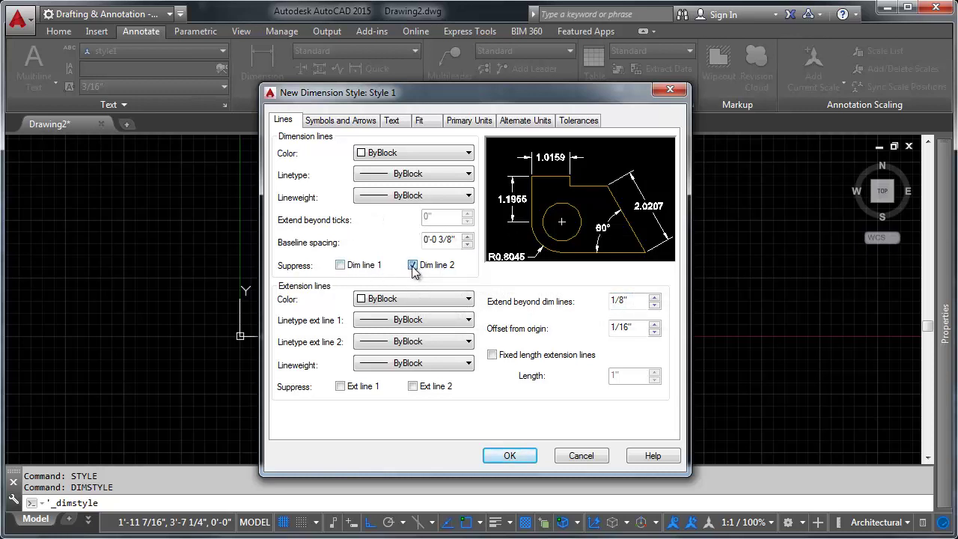
pyautogui.click(341, 265)
pyautogui.click(342, 265)
# Review the arrowhead settings, keeping Closed filled, then view Style 1's text settings.
pyautogui.click(349, 122)
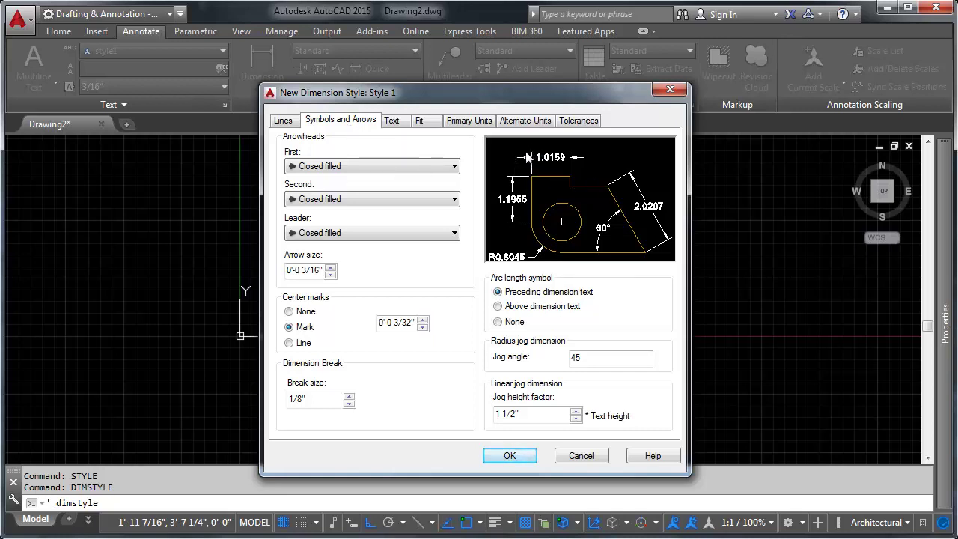
pyautogui.click(408, 166)
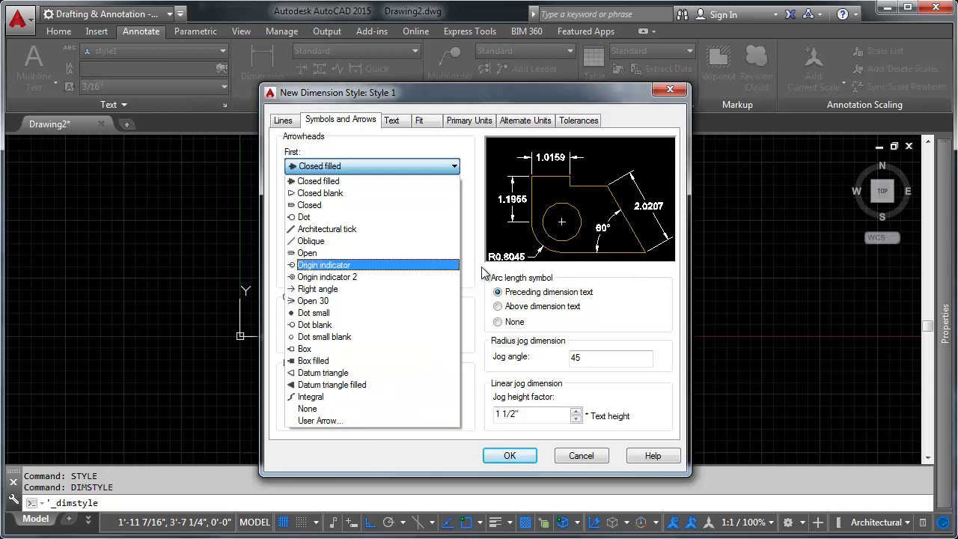
pyautogui.click(488, 296)
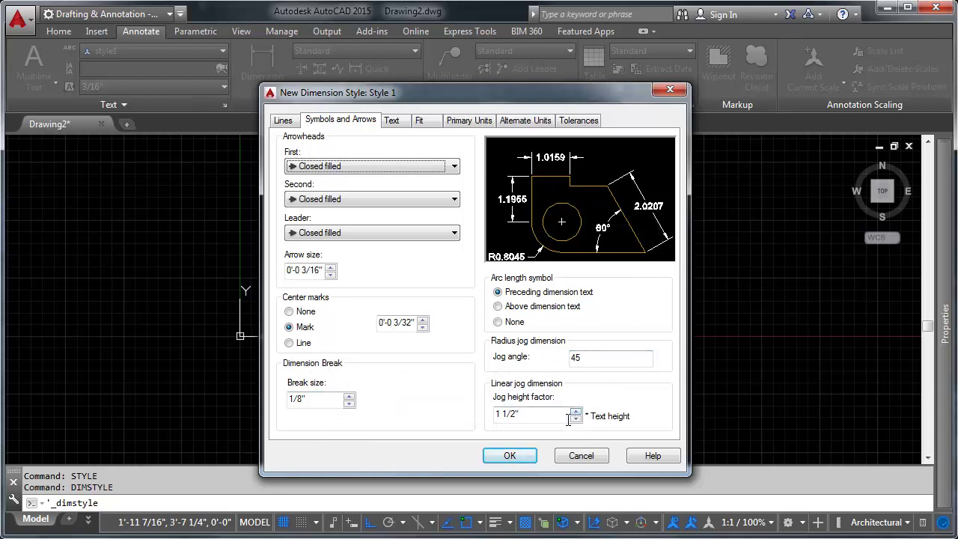
pyautogui.click(394, 123)
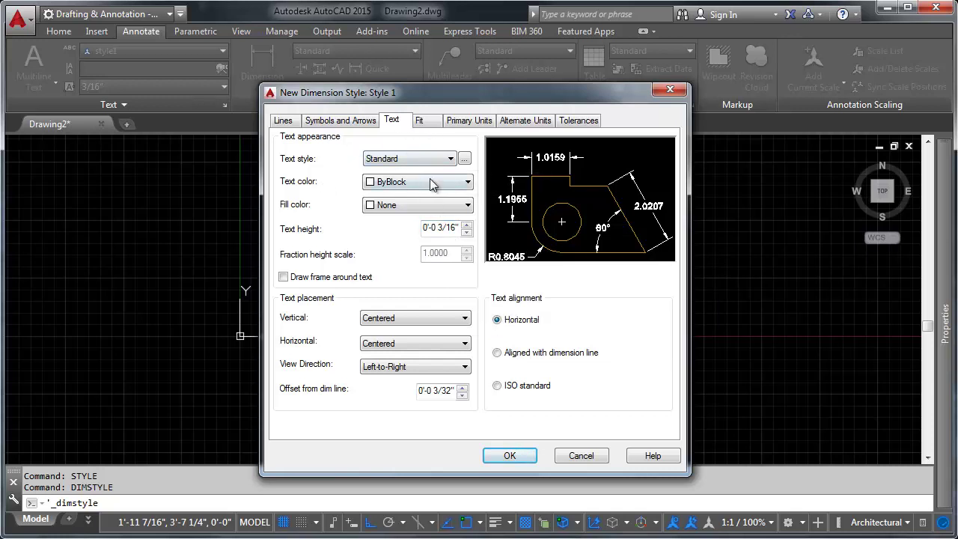
# Use the style1 text style for dimension text, keeping Horizontal alignment after trying Aligned and ISO.
pyautogui.click(450, 159)
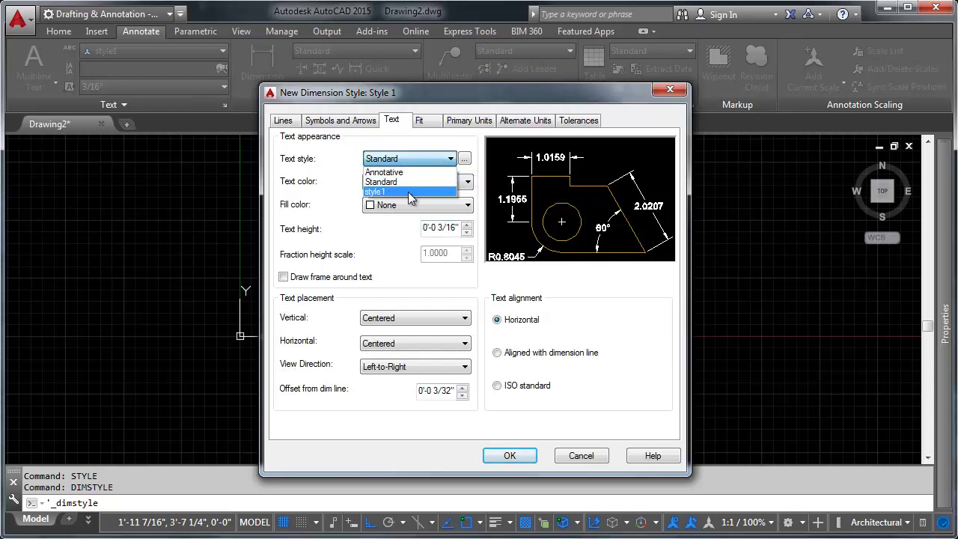
pyautogui.click(407, 191)
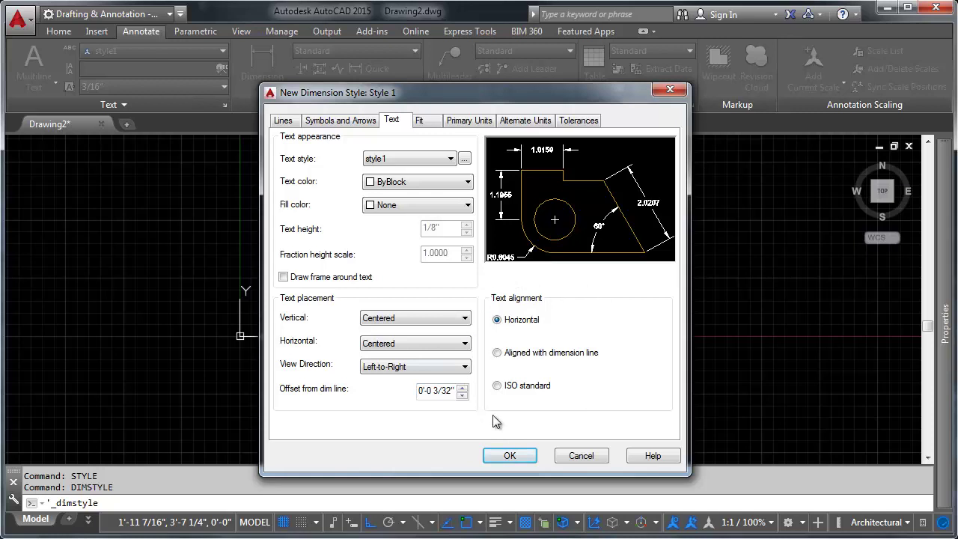
pyautogui.click(497, 353)
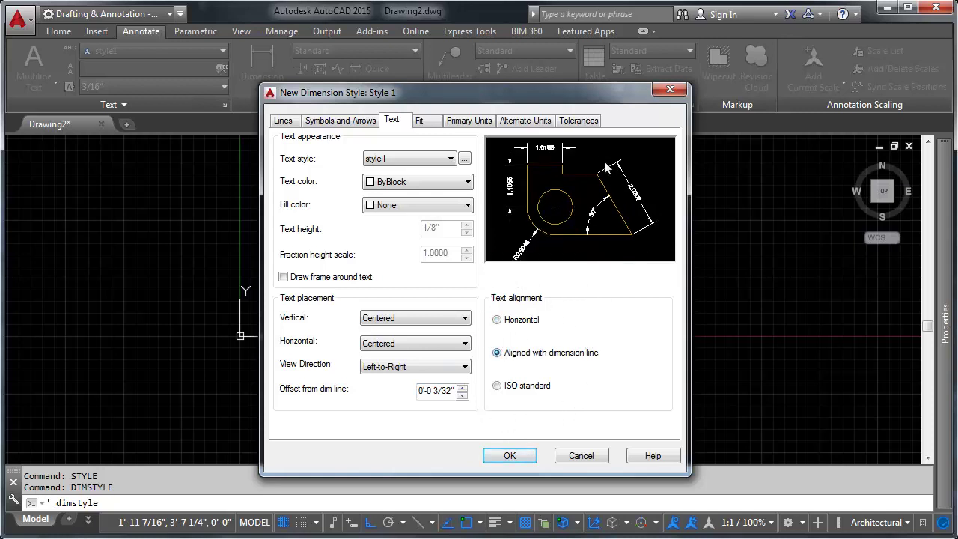
pyautogui.click(497, 386)
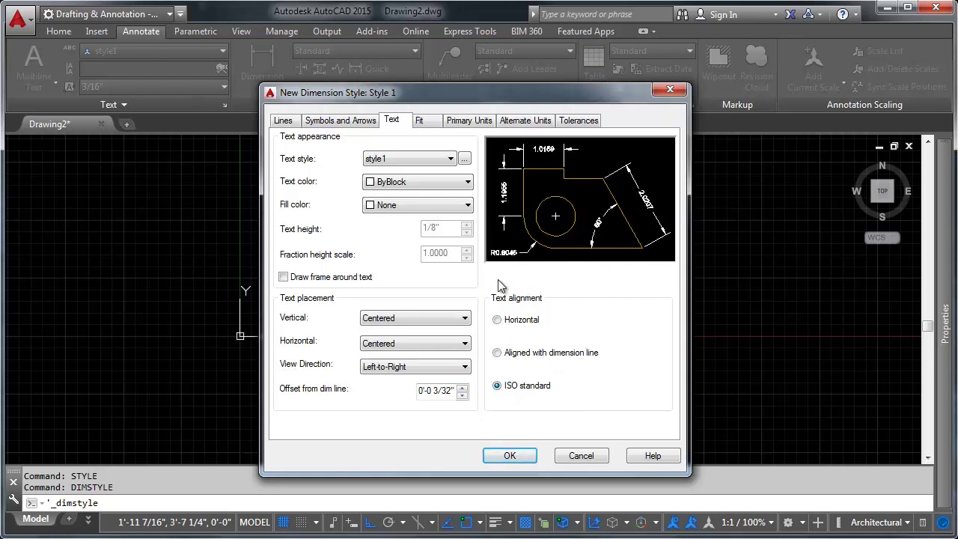
pyautogui.click(497, 319)
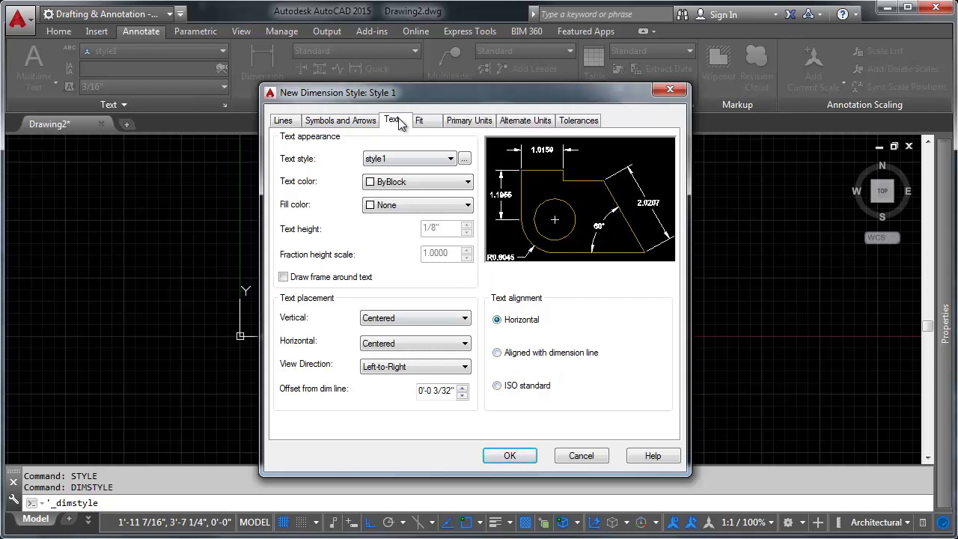
# Review Style 1's Fit settings, then view its Primary Units settings.
pyautogui.click(426, 125)
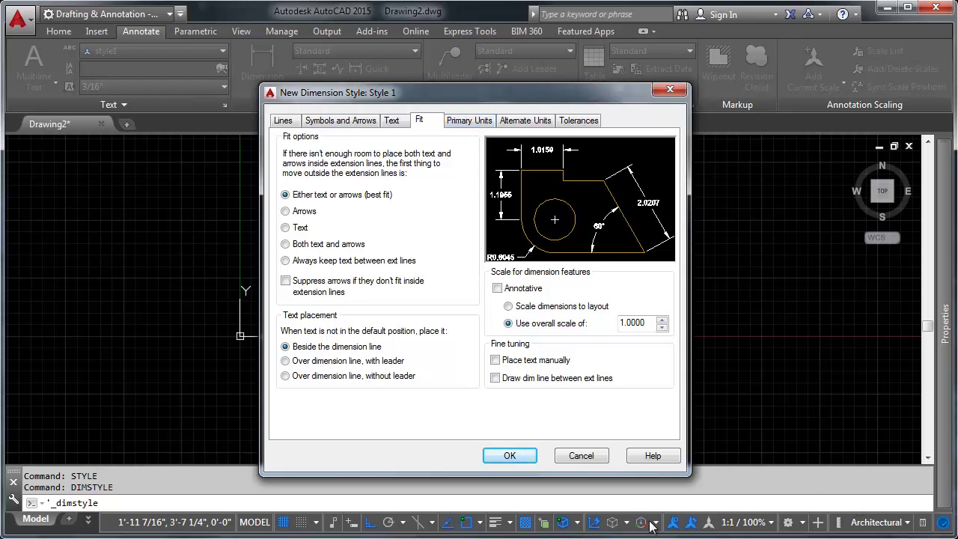
pyautogui.click(471, 122)
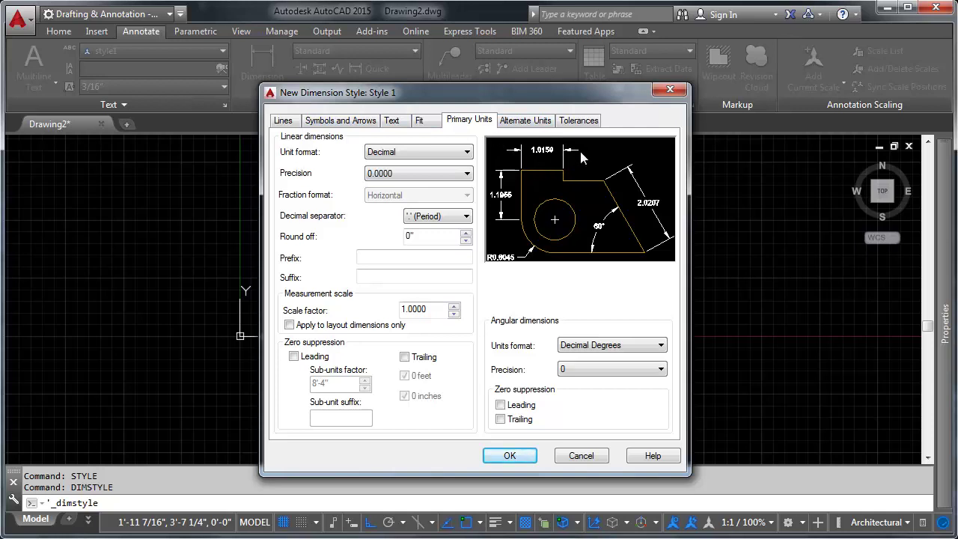
# Switch Style 1's linear units to Architectural and leave alternate units turned off.
pyautogui.click(440, 152)
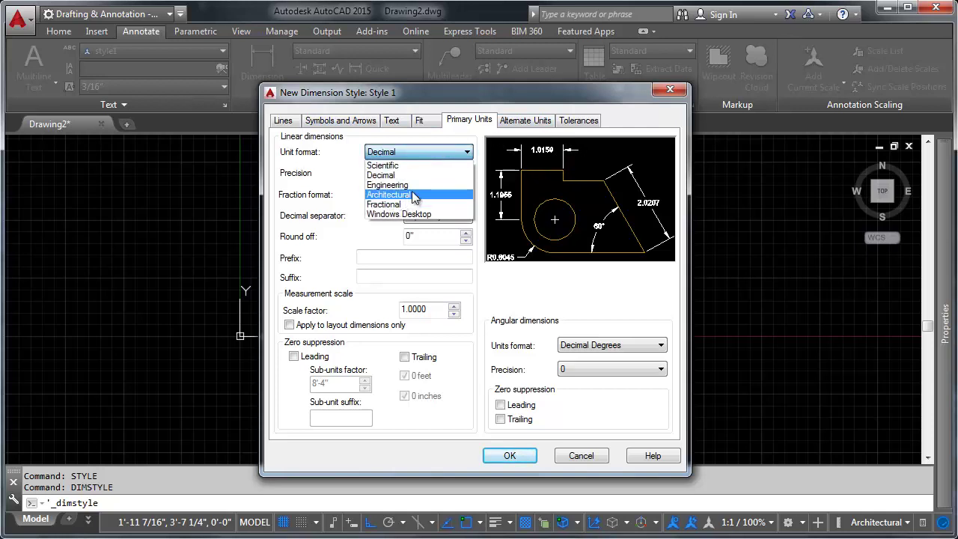
pyautogui.click(408, 196)
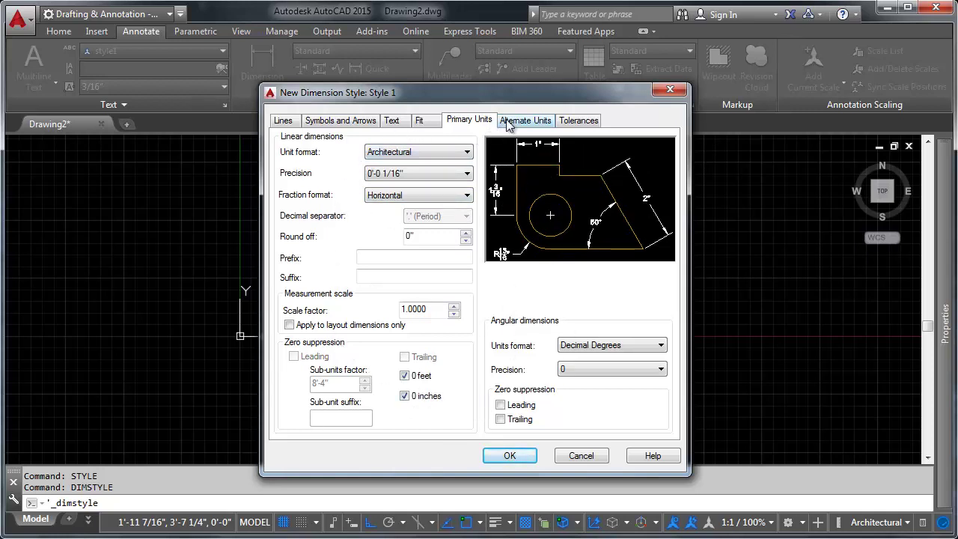
pyautogui.click(528, 122)
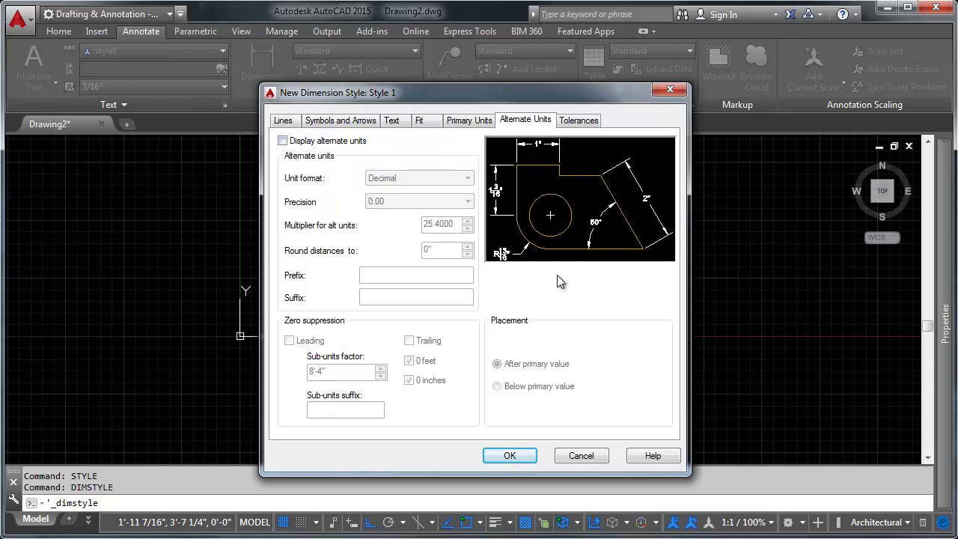
pyautogui.click(281, 141)
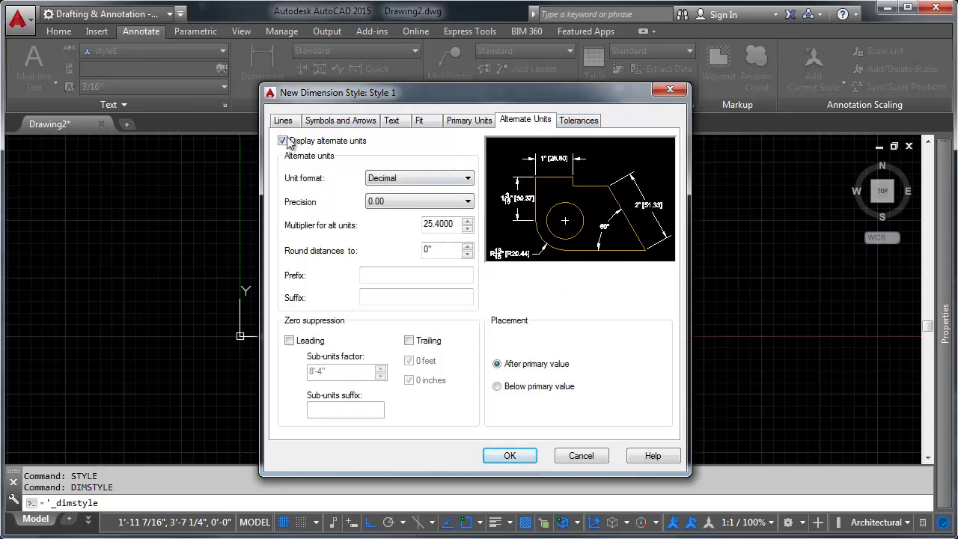
pyautogui.click(282, 141)
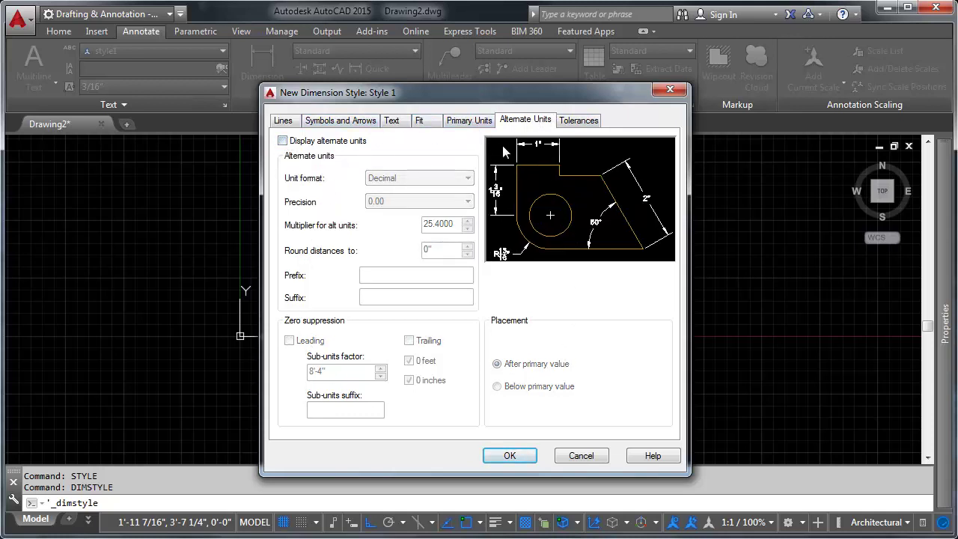
pyautogui.click(482, 124)
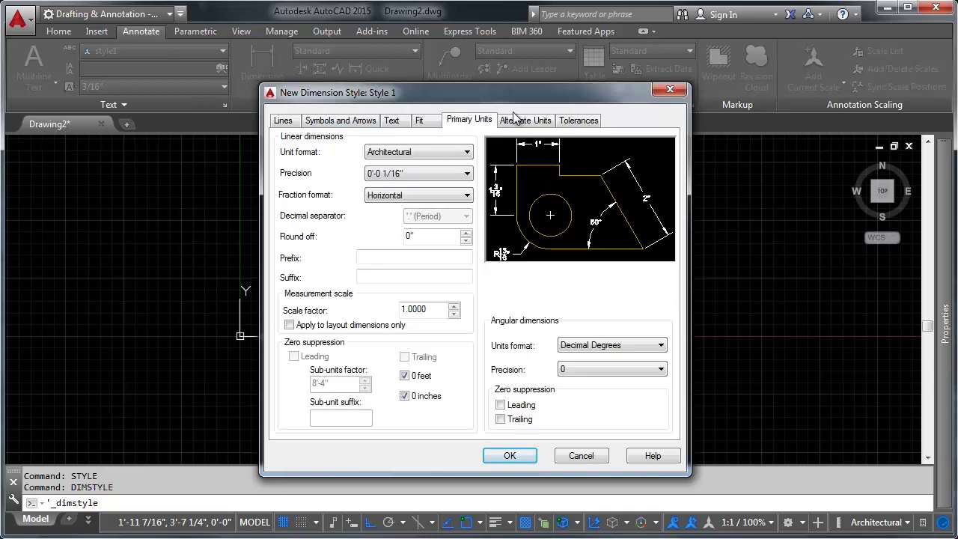
# Keep the tolerance method at None and save Style 1 as the current dimension style.
pyautogui.click(534, 120)
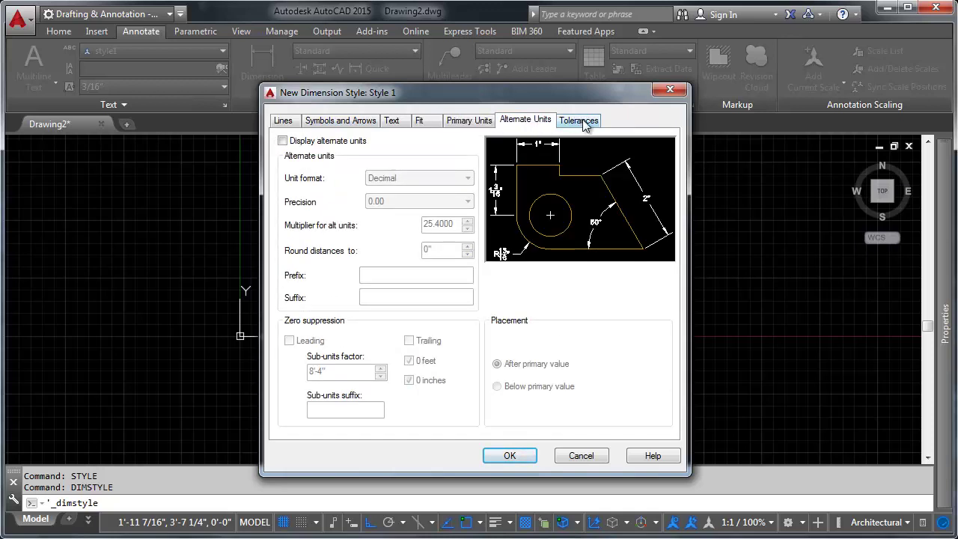
pyautogui.click(581, 122)
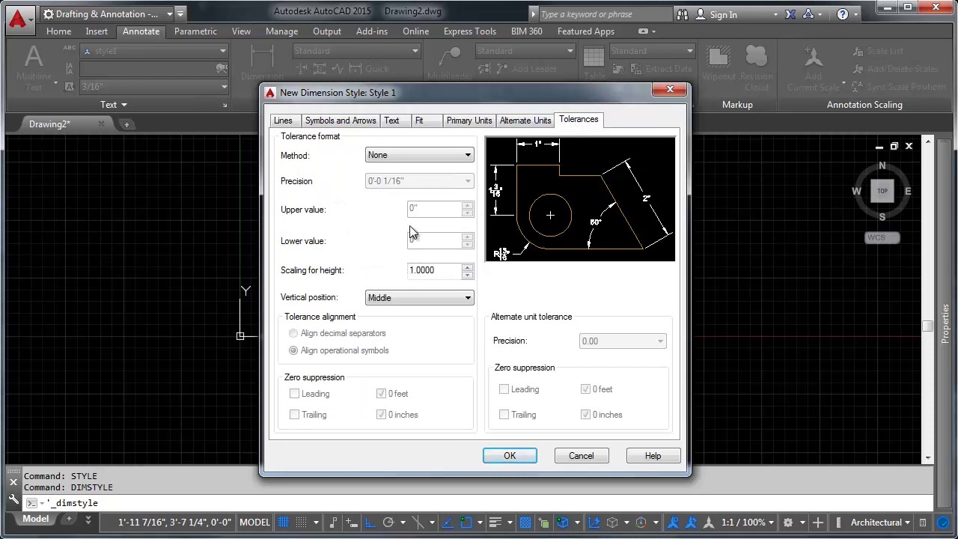
pyautogui.click(461, 154)
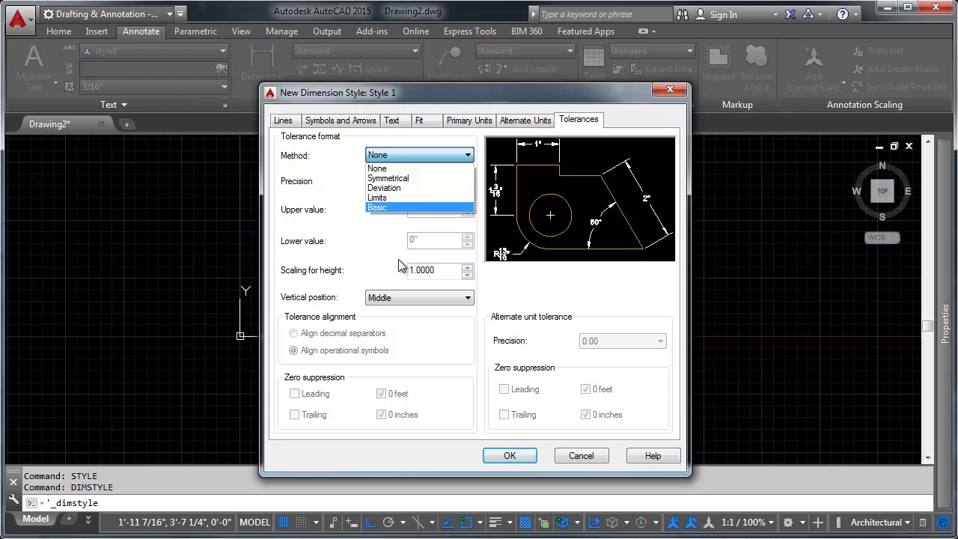
pyautogui.click(379, 247)
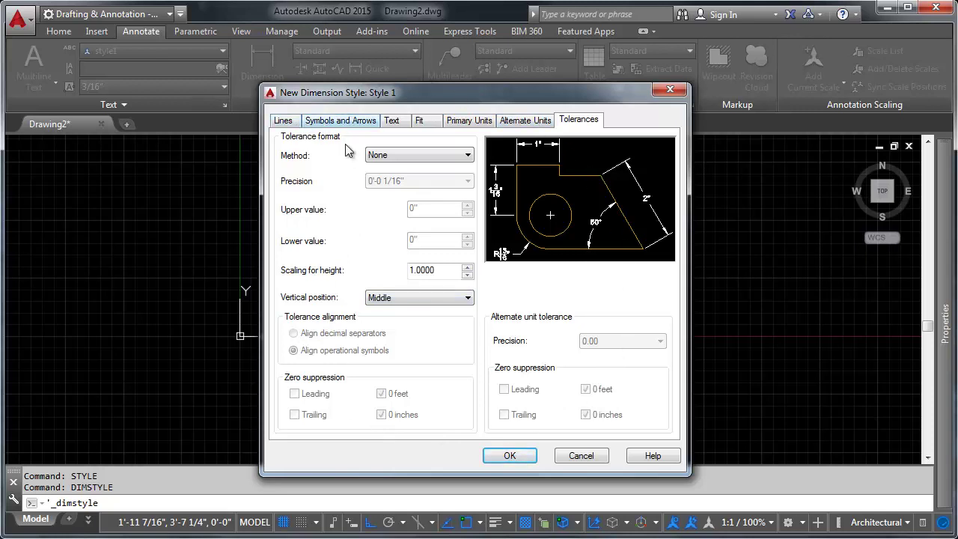
pyautogui.click(500, 454)
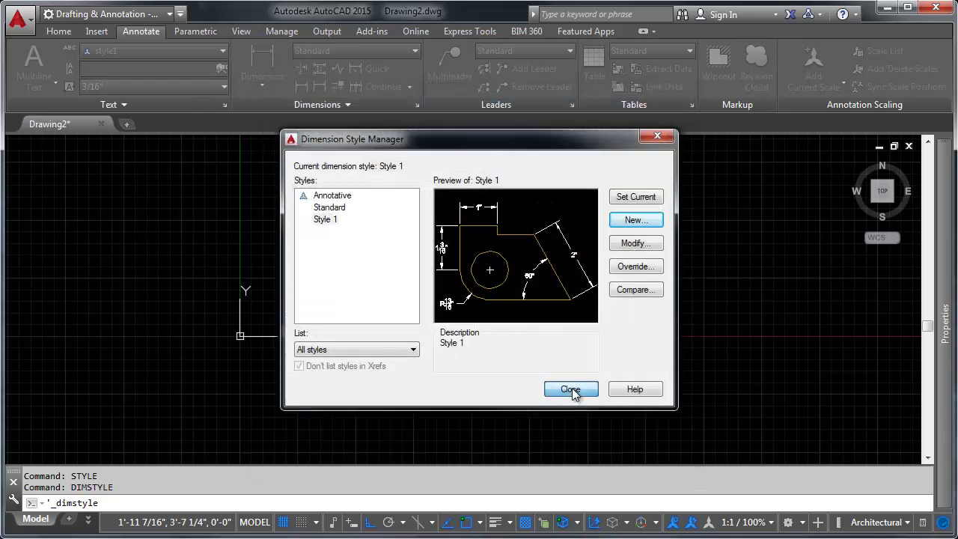
# Close the Dimension Style Manager and draw a horizontal line 1" long.
pyautogui.click(570, 389)
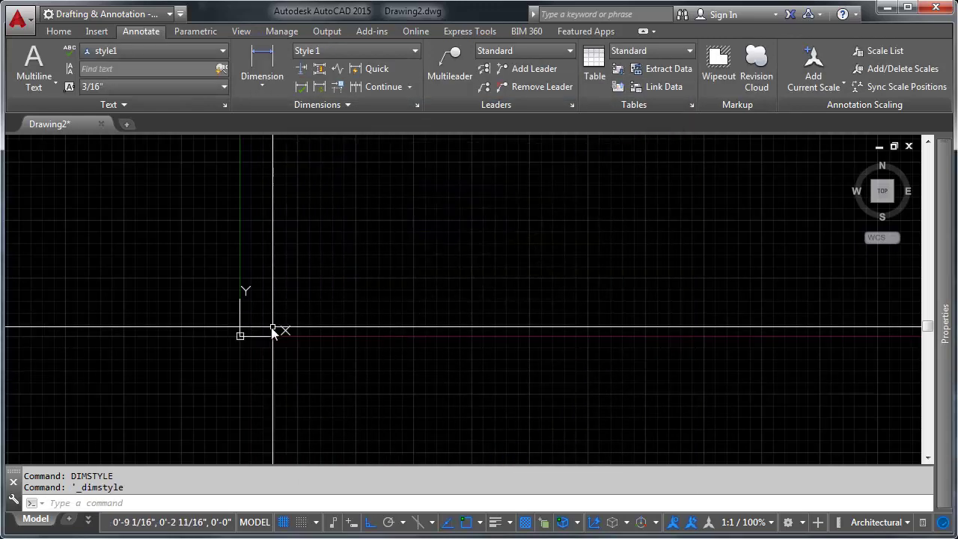
pyautogui.scroll(3, 271, 327)
pyautogui.scroll(-3, 387, 321)
pyautogui.write('line')
pyautogui.press('Return')
pyautogui.click(331, 282)
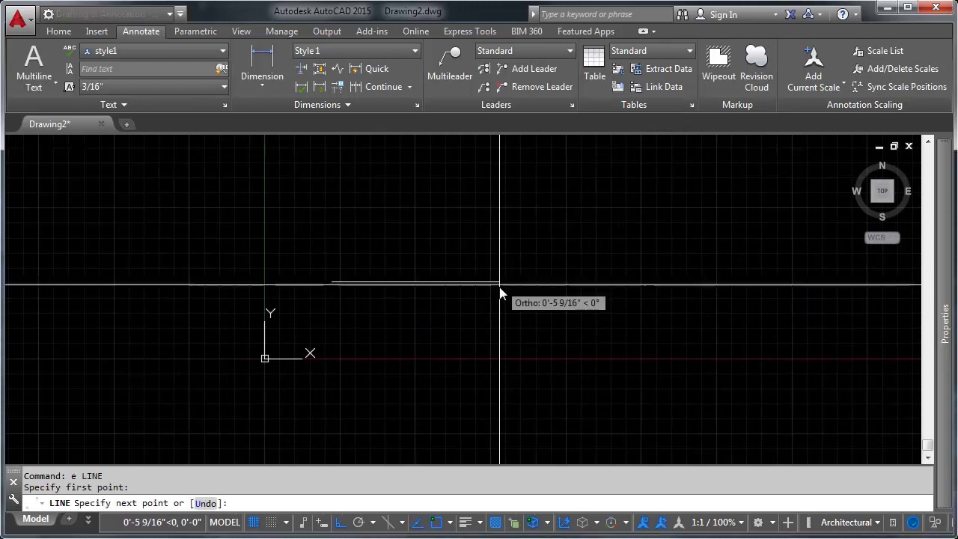
pyautogui.write('1')
pyautogui.press('Return')
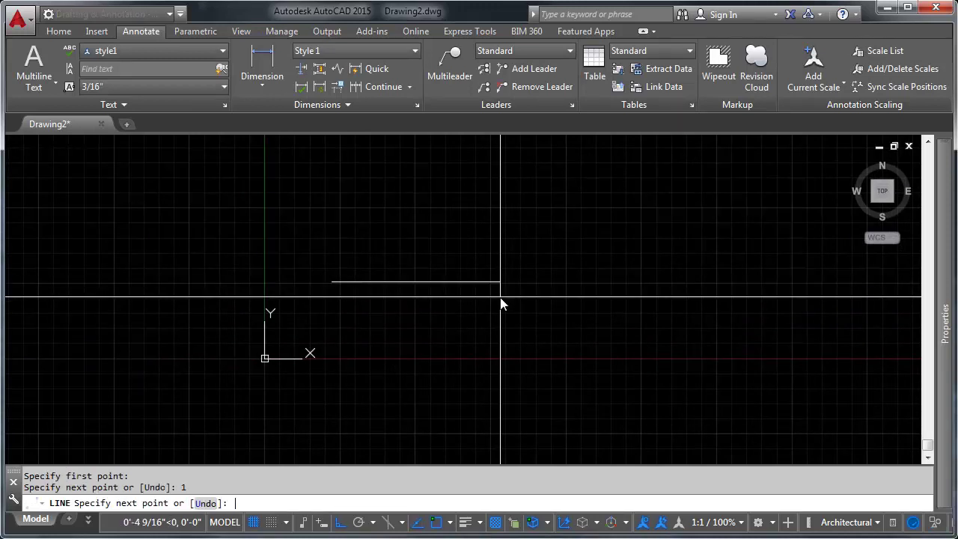
pyautogui.press('Return')
pyautogui.scroll(4, 374, 296)
pyautogui.moveTo(316, 278); pyautogui.dragTo(481, 304, button='middle')
# Add a Style 1 linear dimension reading 1" above the line's two endpoints.
pyautogui.click(261, 67)
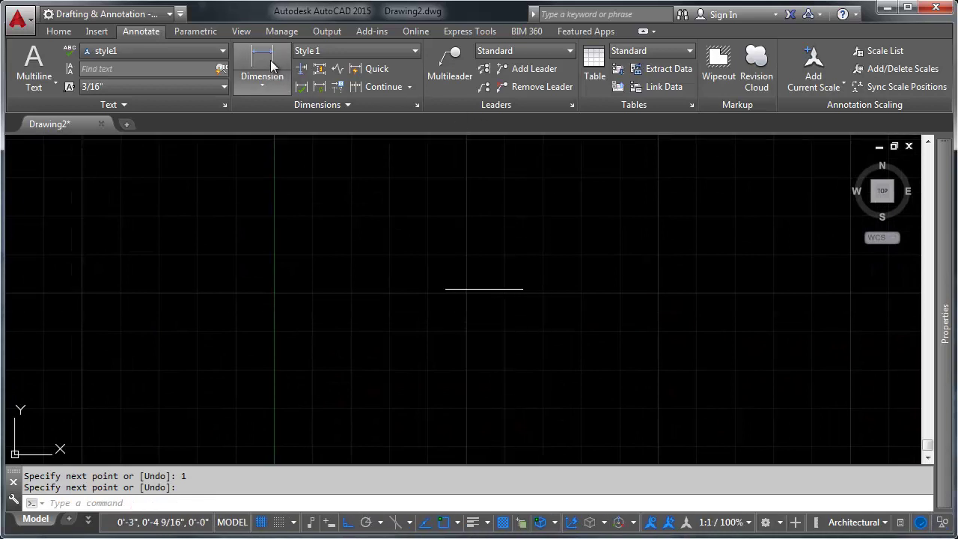
pyautogui.click(446, 289)
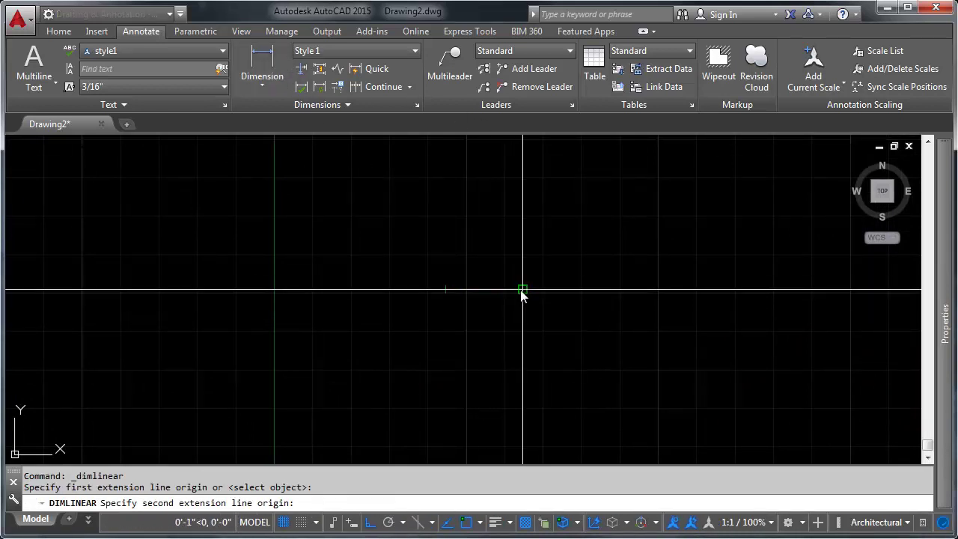
pyautogui.click(521, 290)
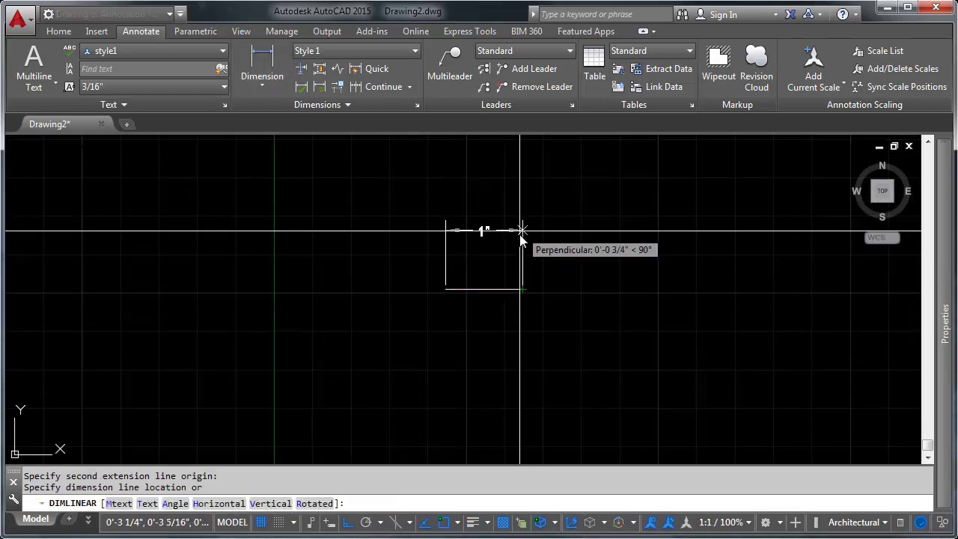
pyautogui.click(522, 232)
pyautogui.scroll(4, 489, 258)
pyautogui.moveTo(546, 243); pyautogui.dragTo(448, 290, button='middle')
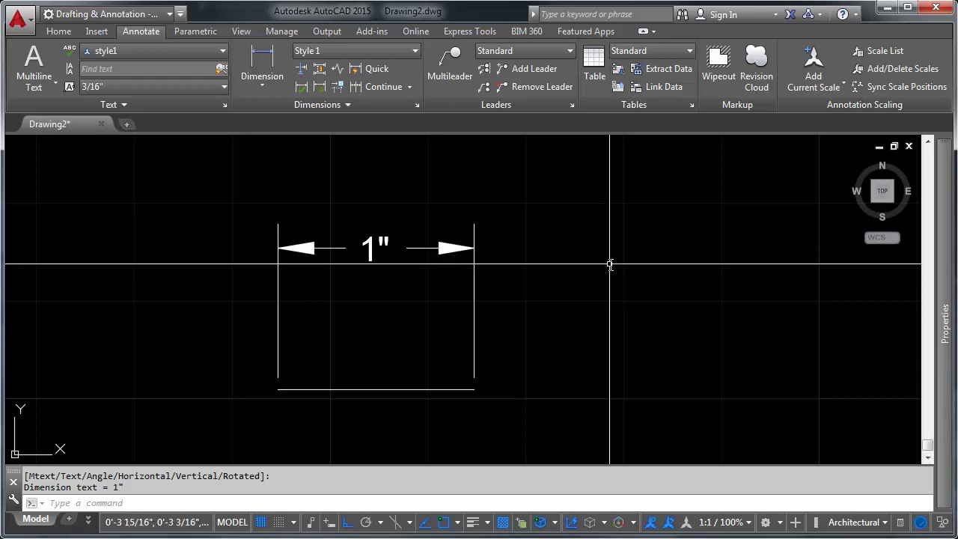
# Change the annotation scale from 1:1 to 1/8" = 1'-0".
pyautogui.click(749, 522)
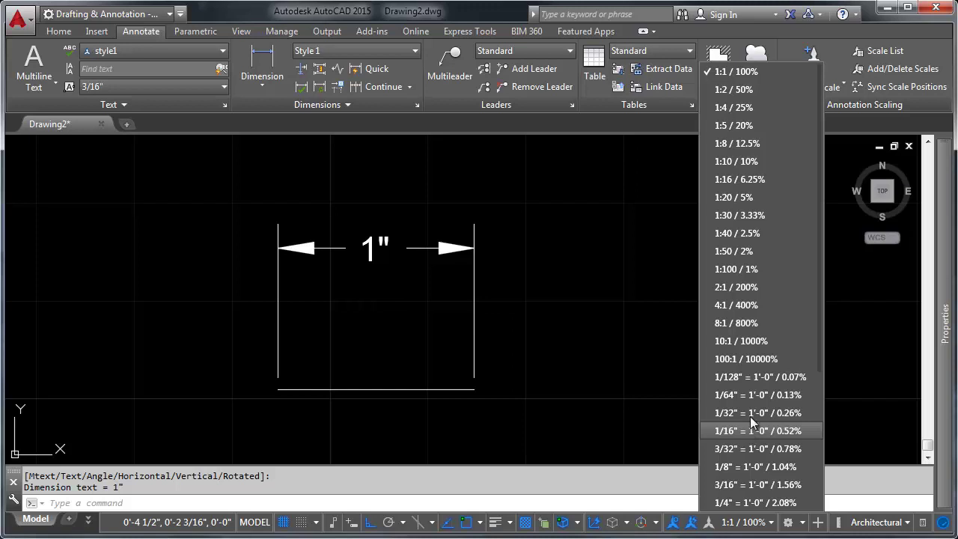
pyautogui.click(756, 467)
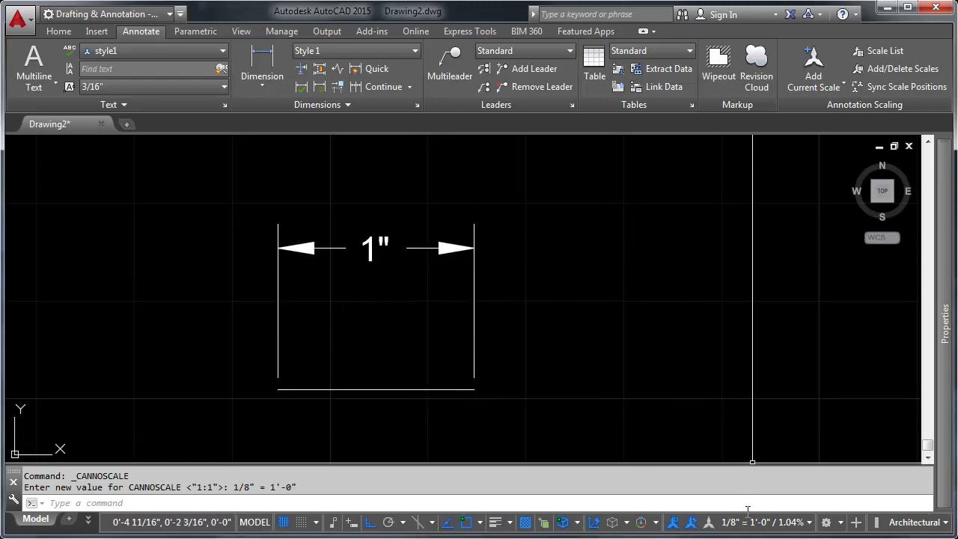
pyautogui.moveTo(412, 262)
pyautogui.mouseDown(button='middle')
pyautogui.moveTo(569, 274)
pyautogui.moveTo(466, 172)
pyautogui.moveTo(536, 213)
pyautogui.mouseUp(button='middle')
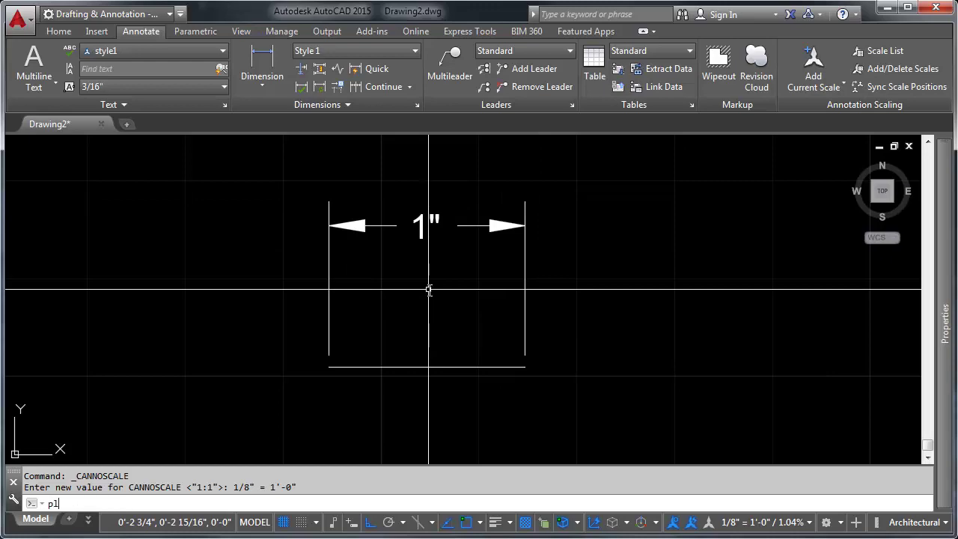
pyautogui.press('Return')
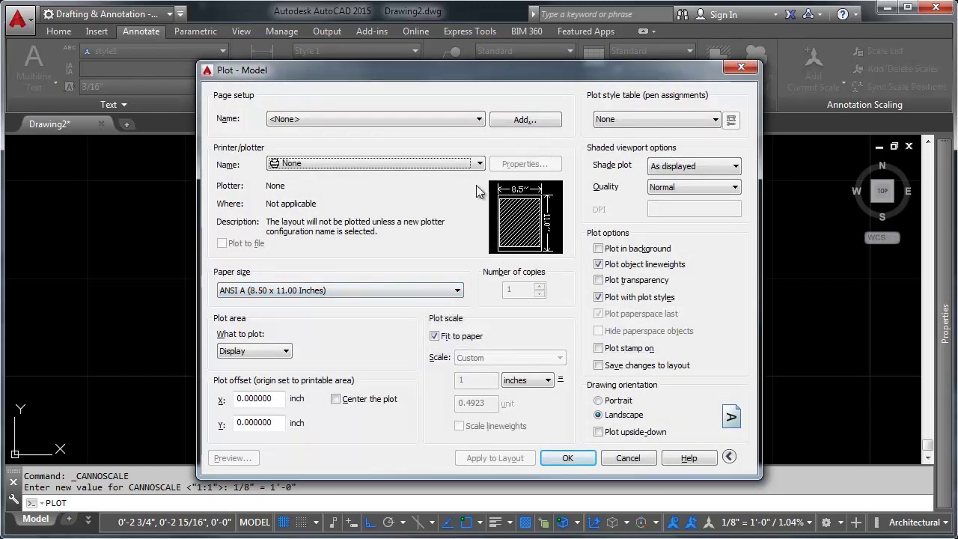
pyautogui.click(377, 121)
pyautogui.click(352, 145)
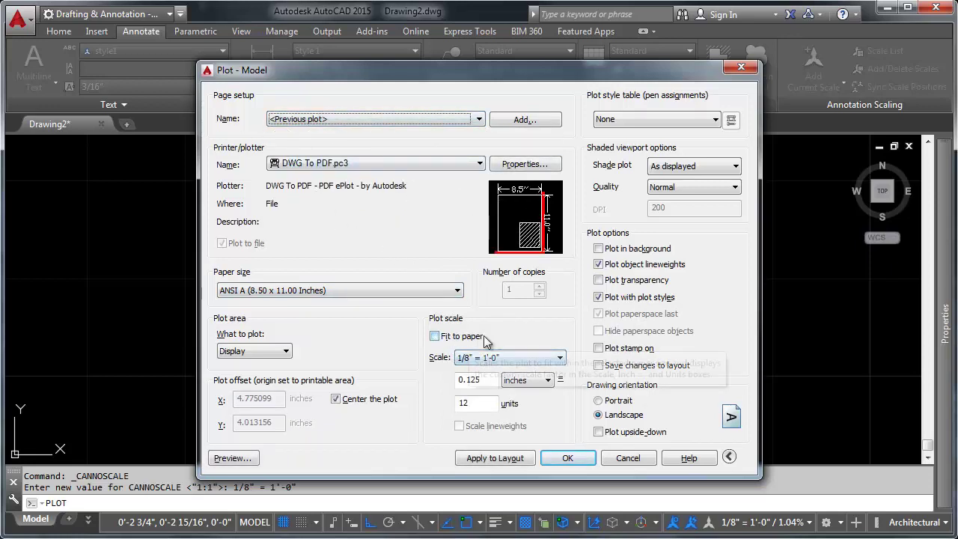
pyautogui.click(234, 458)
pyautogui.scroll(4, 446, 298)
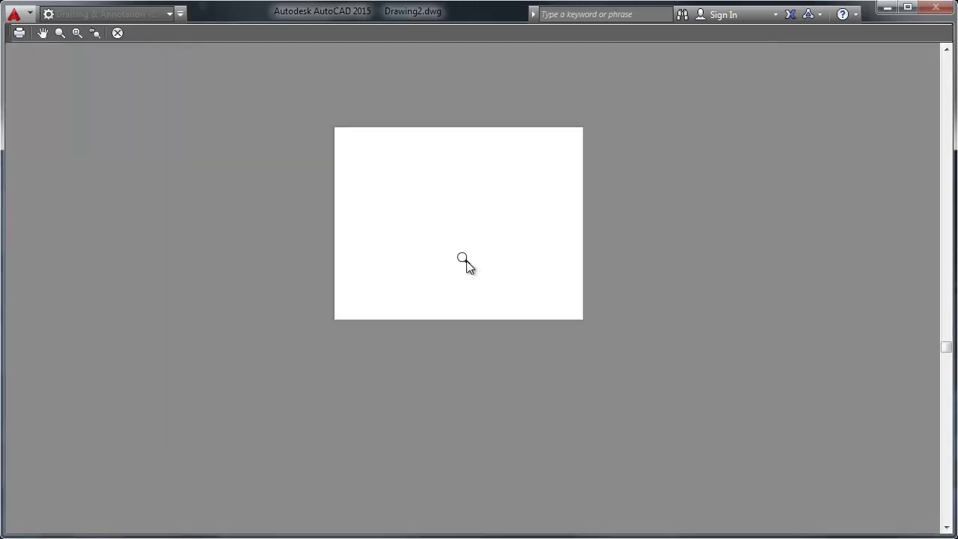
pyautogui.scroll(4, 458, 258)
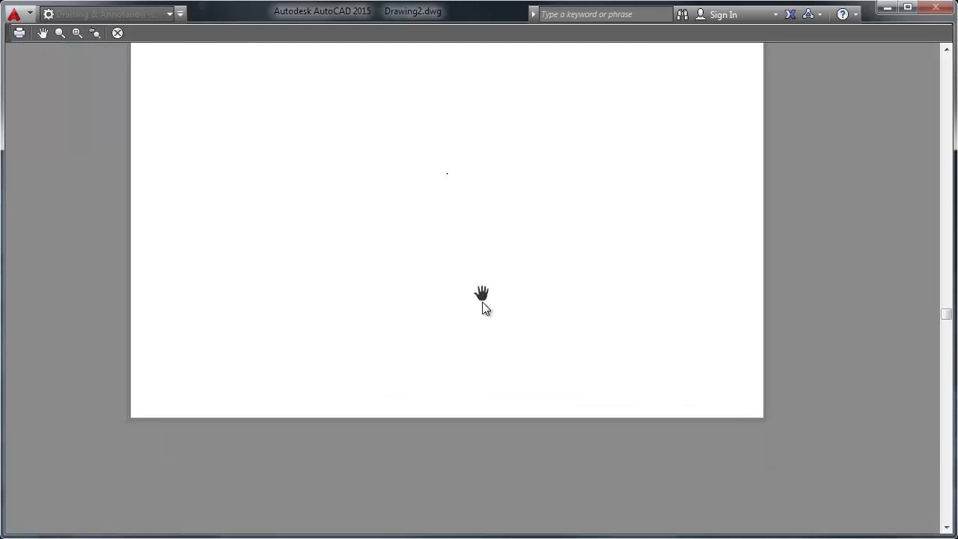
pyautogui.press('Escape')
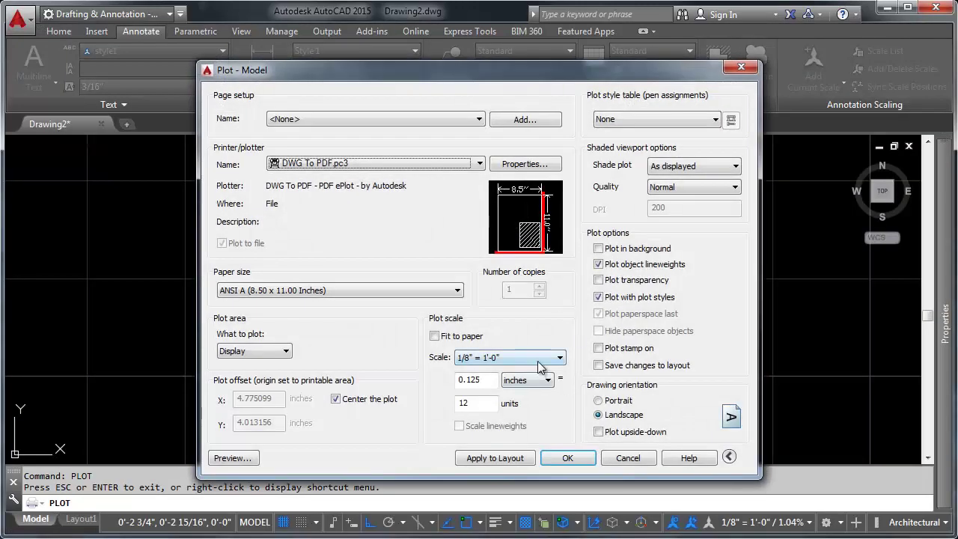
pyautogui.click(541, 366)
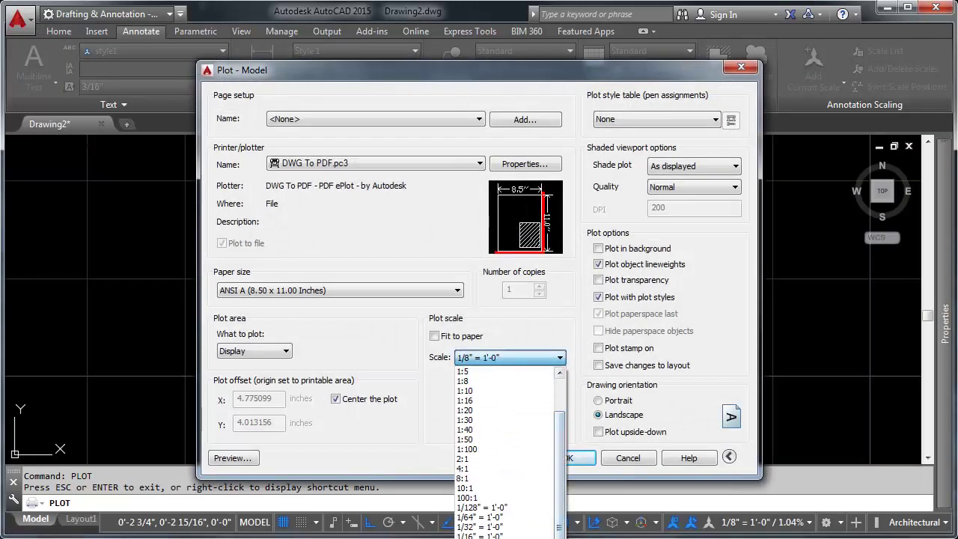
pyautogui.click(486, 524)
pyautogui.click(226, 460)
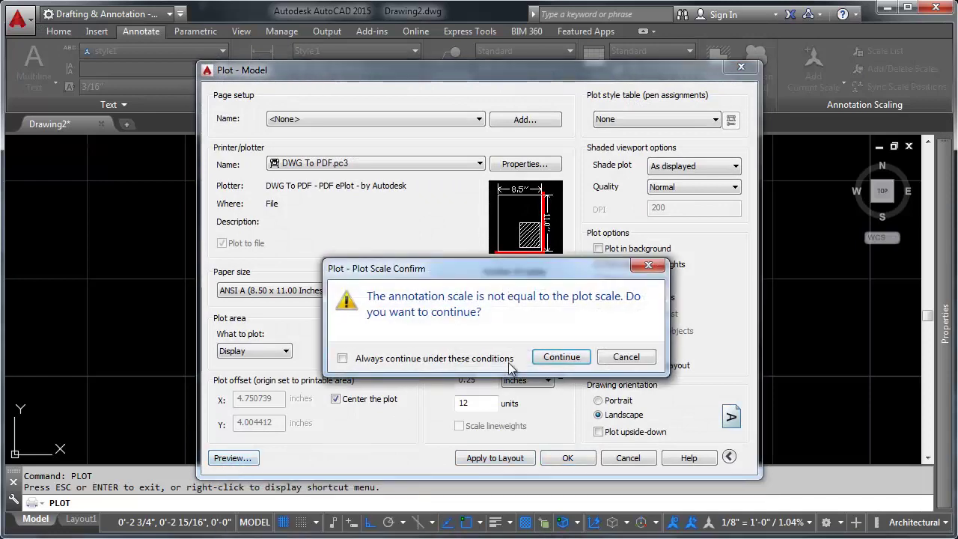
pyautogui.click(559, 357)
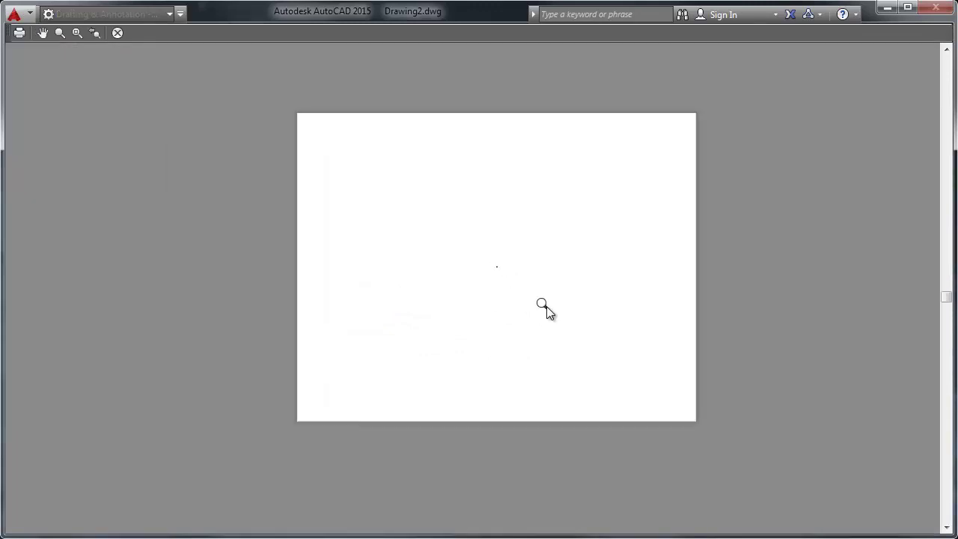
pyautogui.press('Escape')
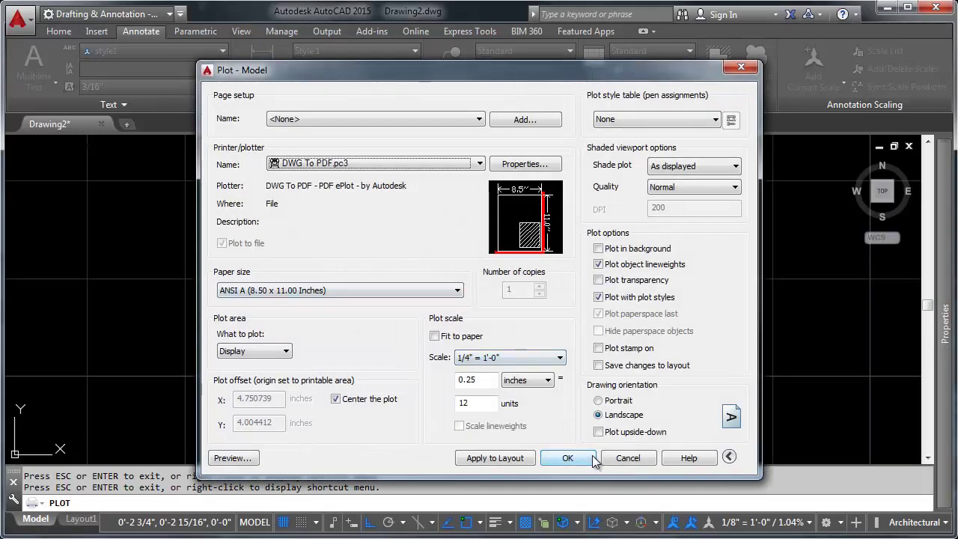
pyautogui.click(626, 458)
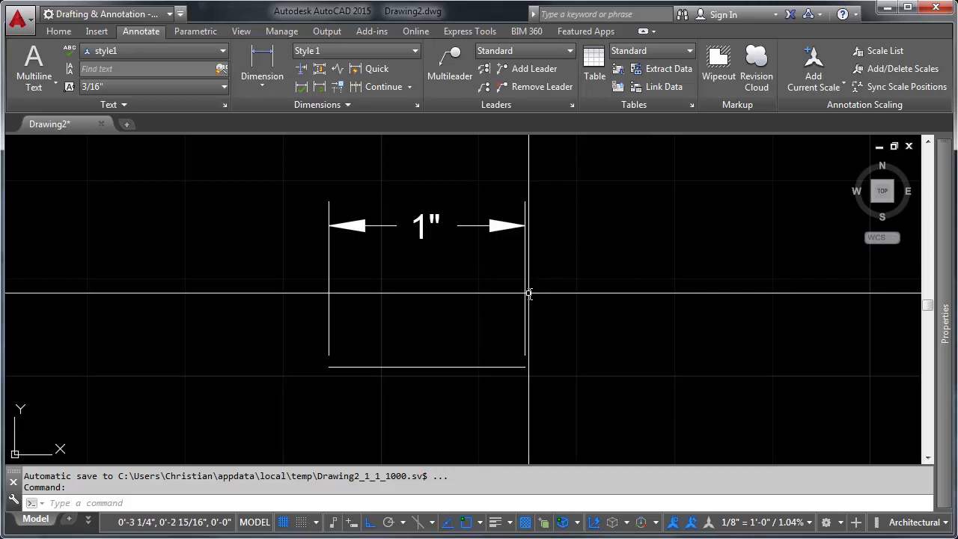
# Erase the old 1" dimension and its line using a window selection.
pyautogui.write('e')
pyautogui.press('Return')
pyautogui.click(554, 280)
pyautogui.click(421, 397)
pyautogui.press('Return')
# Zoom to extents and draw a new line 120 units long.
pyautogui.write('z')
pyautogui.press('Return')
pyautogui.write('e')
pyautogui.press('Return')
pyautogui.moveTo(421, 336)
pyautogui.mouseDown(button='middle')
pyautogui.moveTo(416, 317)
pyautogui.moveTo(349, 277)
pyautogui.moveTo(337, 283)
pyautogui.mouseUp(button='middle')
pyautogui.write('l')
pyautogui.press('Return')
pyautogui.click(181, 320)
pyautogui.write('120')
pyautogui.press('Return')
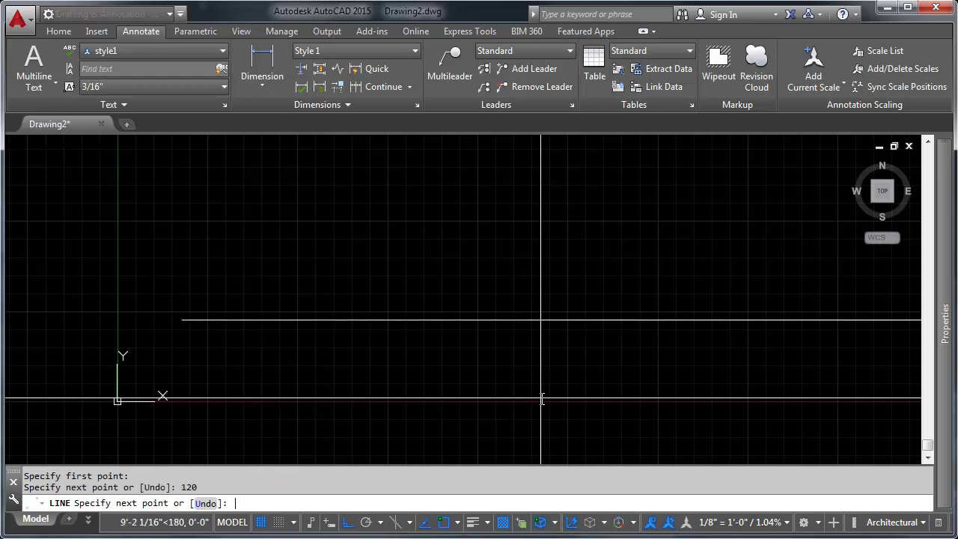
pyautogui.press('Return')
pyautogui.write('z')
pyautogui.press('Return')
pyautogui.write('e')
pyautogui.press('Return')
# Add a linear dimension reading 10' between the line's endpoints, placed above it.
pyautogui.scroll(-4, 471, 309)
pyautogui.moveTo(470, 309); pyautogui.dragTo(484, 332, button='middle')
pyautogui.scroll(2, 453, 337)
pyautogui.moveTo(508, 281); pyautogui.dragTo(501, 320, button='middle')
pyautogui.click(262, 66)
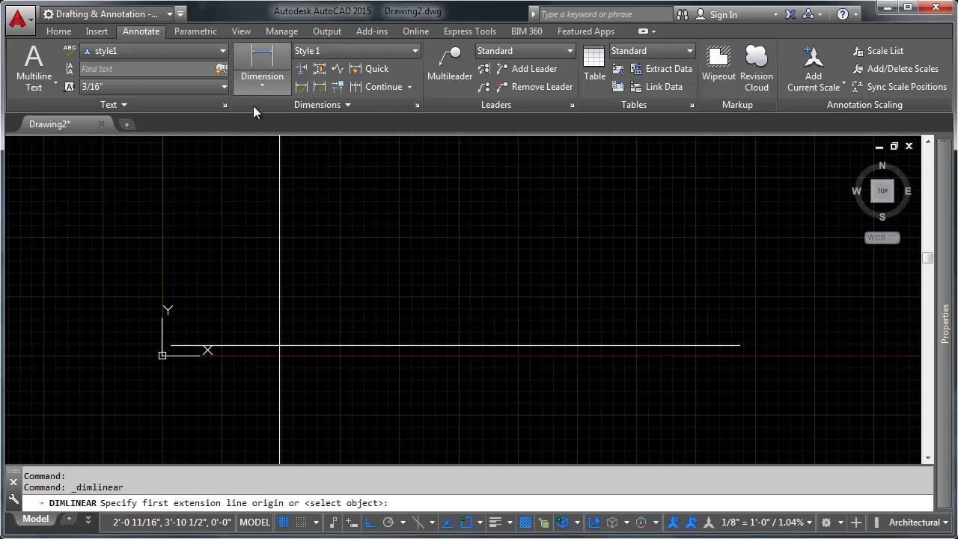
pyautogui.click(169, 346)
pyautogui.click(724, 345)
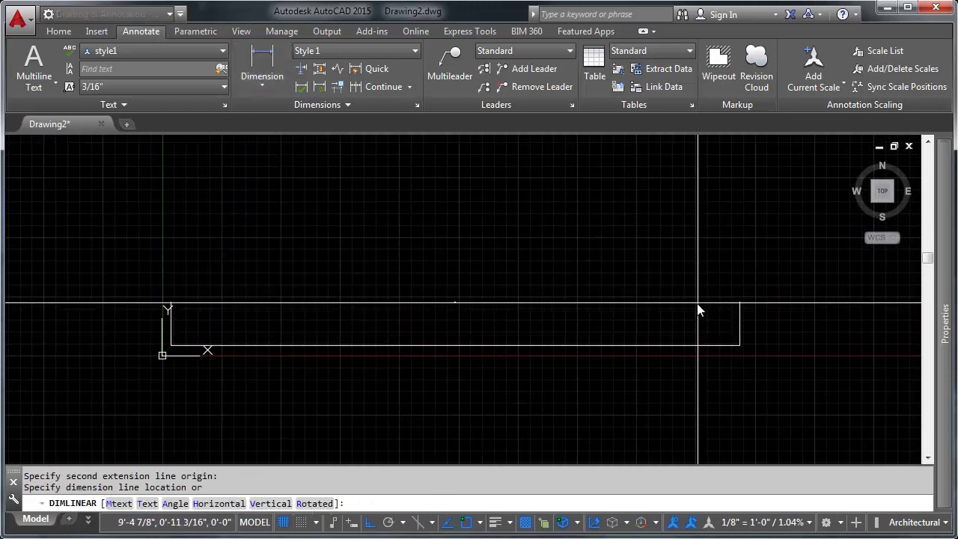
pyautogui.click(688, 322)
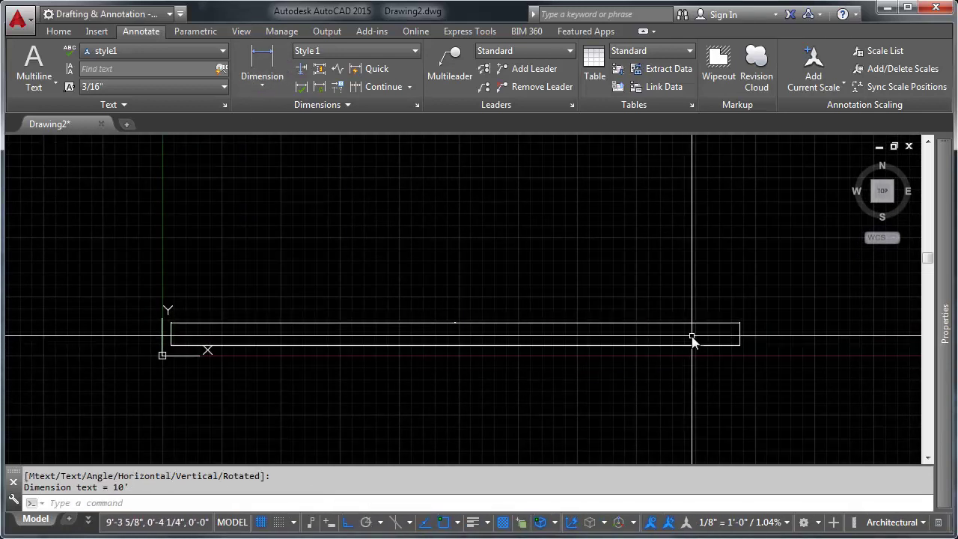
pyautogui.scroll(4, 744, 332)
pyautogui.scroll(-5, 733, 328)
pyautogui.scroll(5, 708, 310)
pyautogui.moveTo(692, 295); pyautogui.dragTo(618, 310, button='middle')
pyautogui.scroll(-4, 524, 295)
pyautogui.scroll(5, 479, 276)
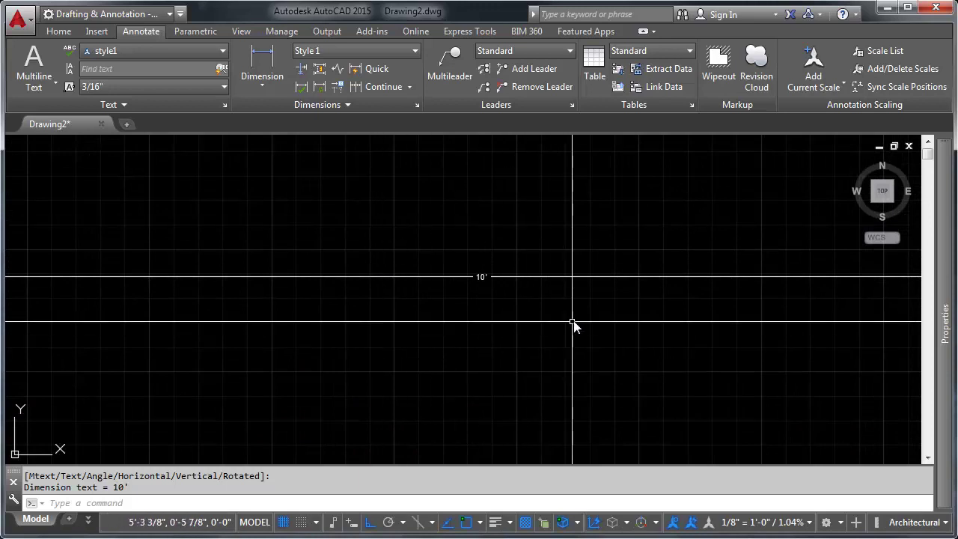
pyautogui.scroll(-3, 581, 318)
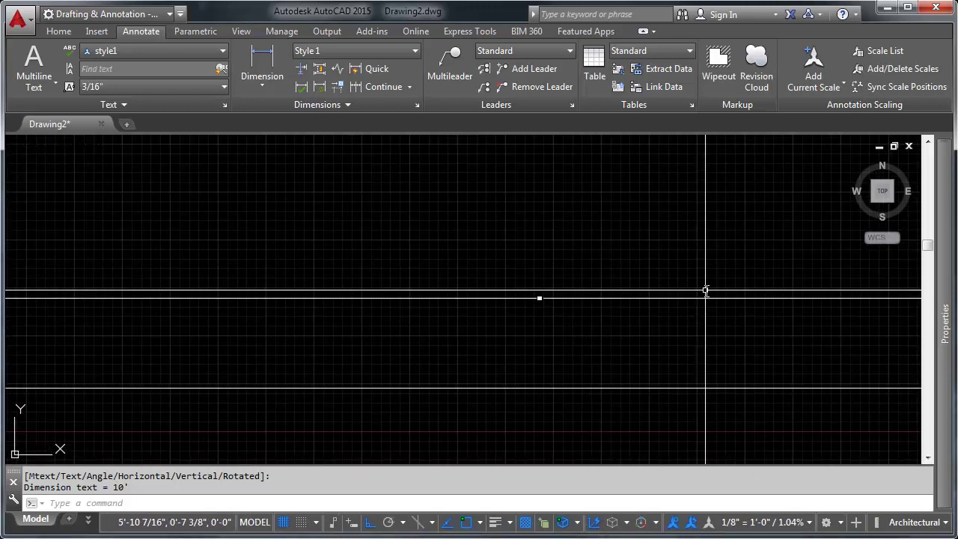
pyautogui.write('e')
pyautogui.press('Return')
pyautogui.moveTo(695, 256); pyautogui.dragTo(616, 324)
pyautogui.press('Return')
pyautogui.hotkey('ctrl', 'z')
pyautogui.click(666, 272)
pyautogui.click(765, 287)
pyautogui.moveTo(950, 280)
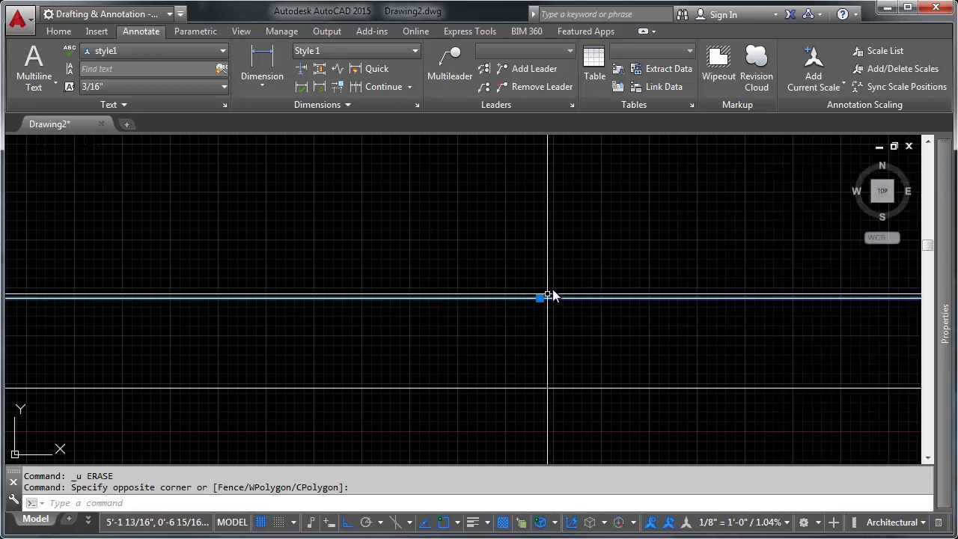
pyautogui.press('Escape')
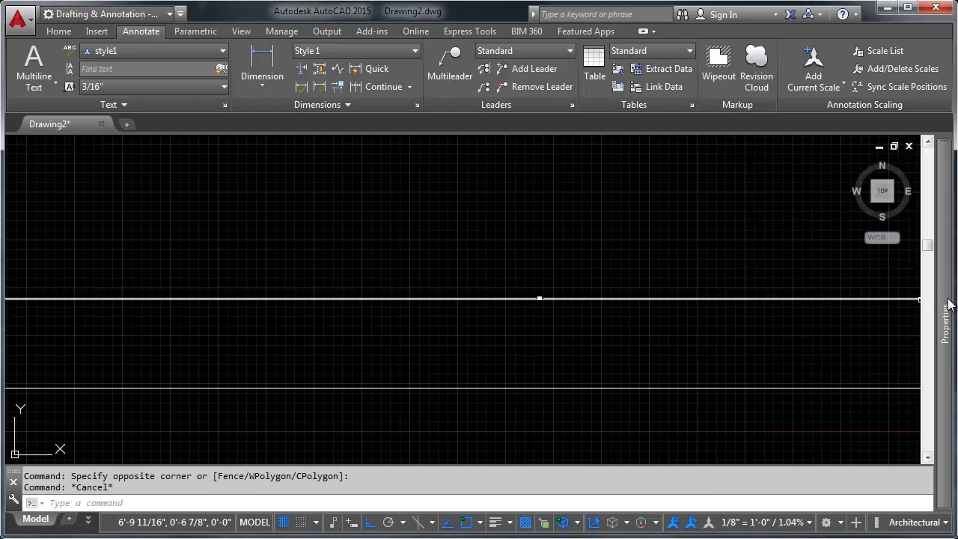
pyautogui.moveTo(945, 322)
pyautogui.click(631, 298)
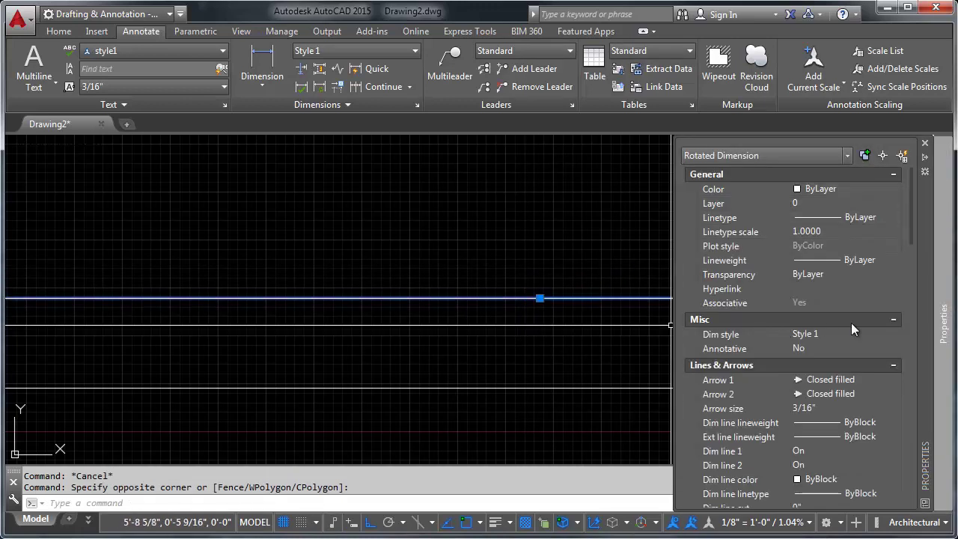
pyautogui.press('Escape')
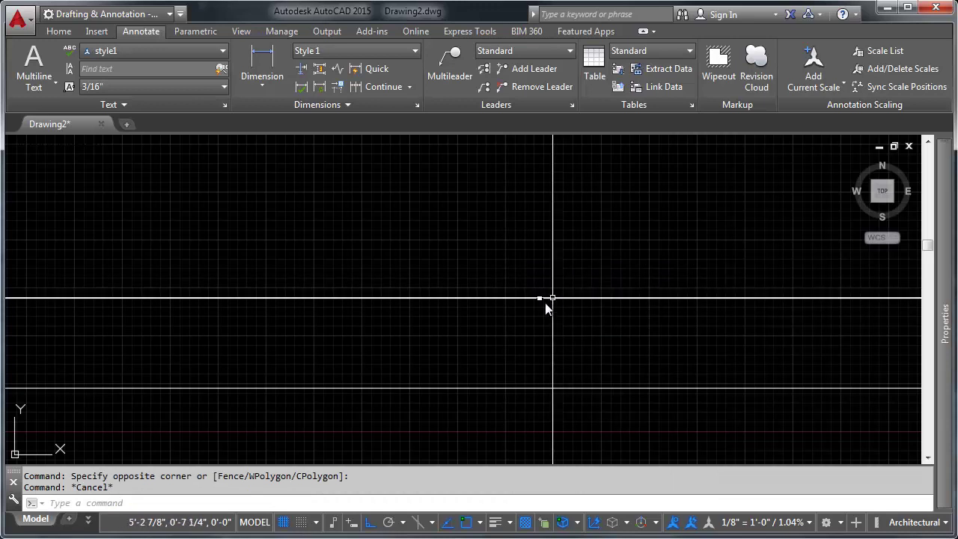
# Erase the 10' dimension with a window selection.
pyautogui.write('e')
pyautogui.press('Return')
pyautogui.click(573, 274)
pyautogui.click(500, 318)
pyautogui.press('Return')
# Zoom to extents, then use DIMSTYLE to tick Annotative on Style 1's Fit tab.
pyautogui.write('z')
pyautogui.press('Return')
pyautogui.write('e')
pyautogui.press('Return')
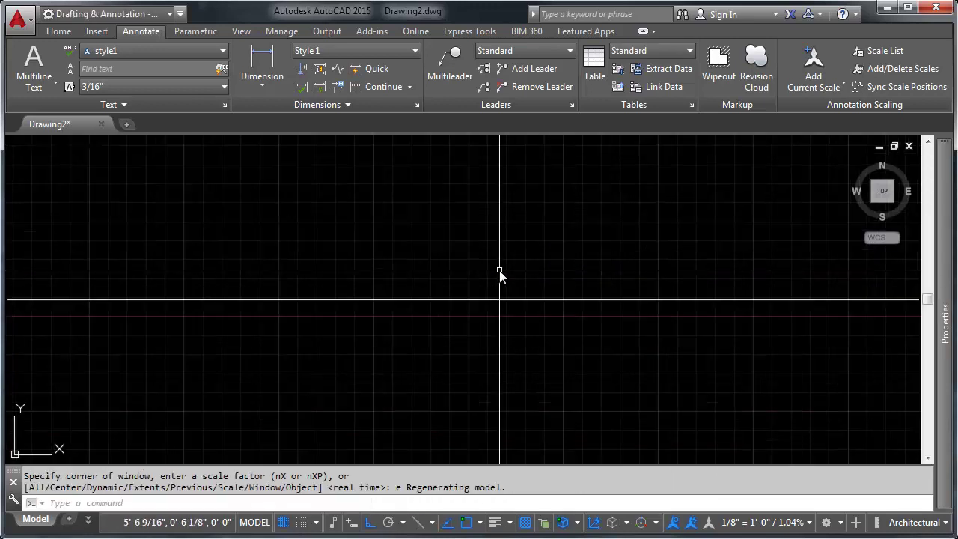
pyautogui.write('dimstyle')
pyautogui.press('Return')
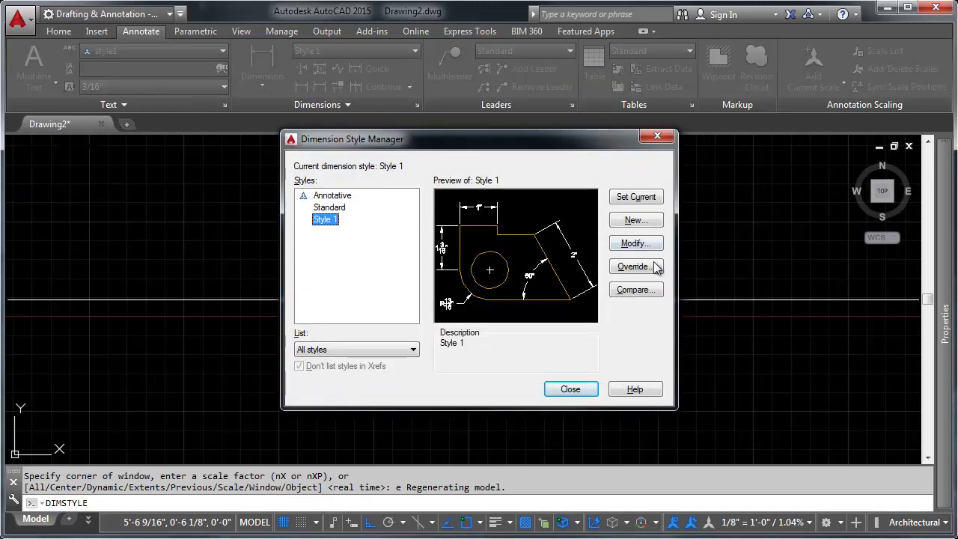
pyautogui.click(635, 244)
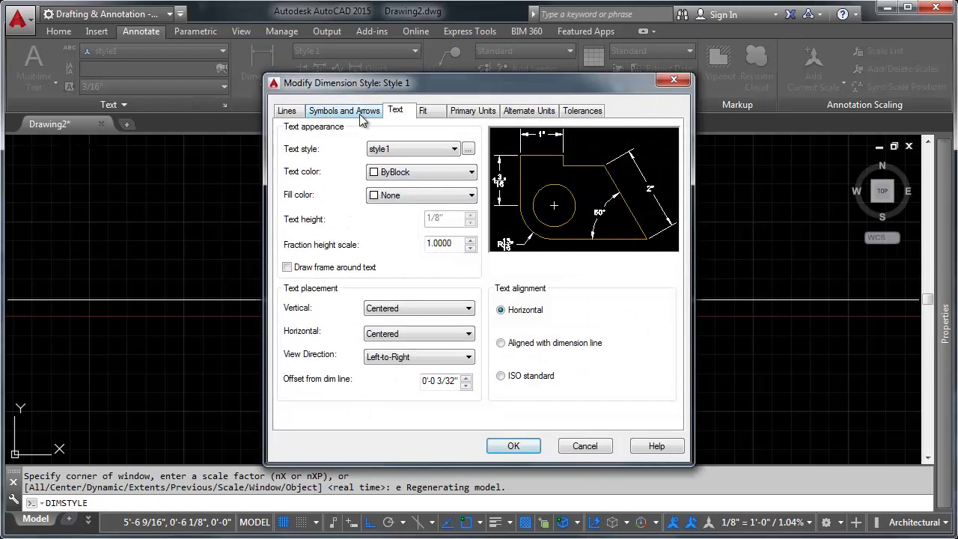
pyautogui.click(426, 111)
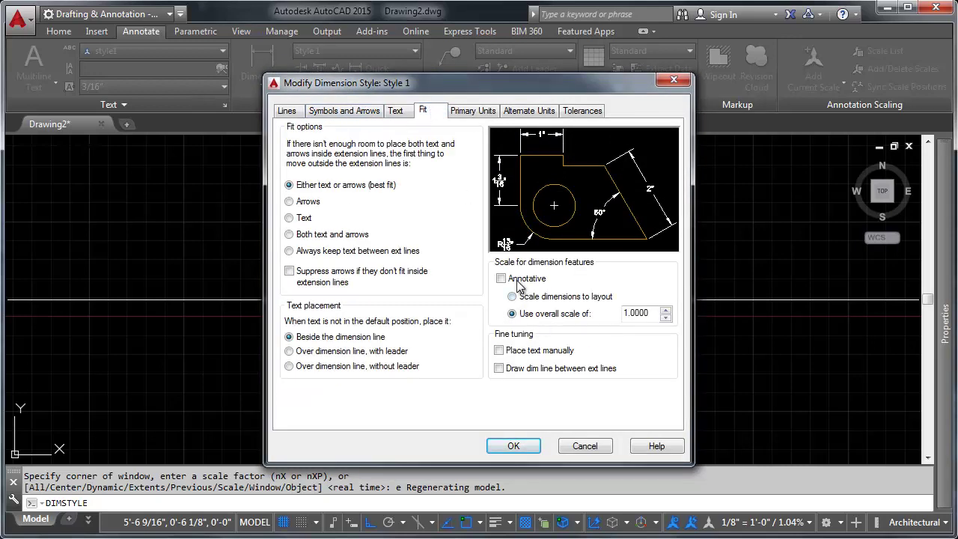
pyautogui.click(509, 279)
pyautogui.click(512, 445)
pyautogui.click(569, 387)
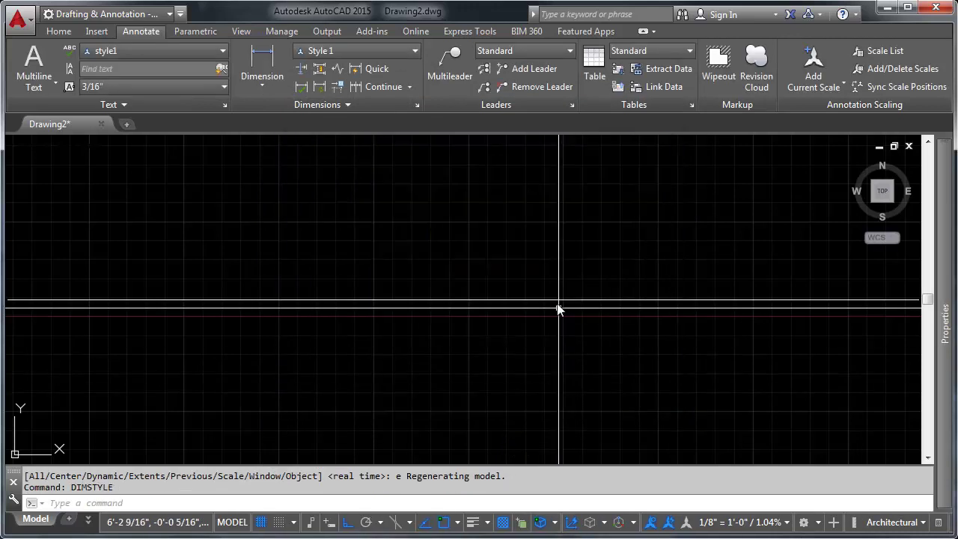
# Dimension the 120-unit line endpoint to endpoint, placing the 10' Style 1 dimension above it.
pyautogui.scroll(-3, 556, 299)
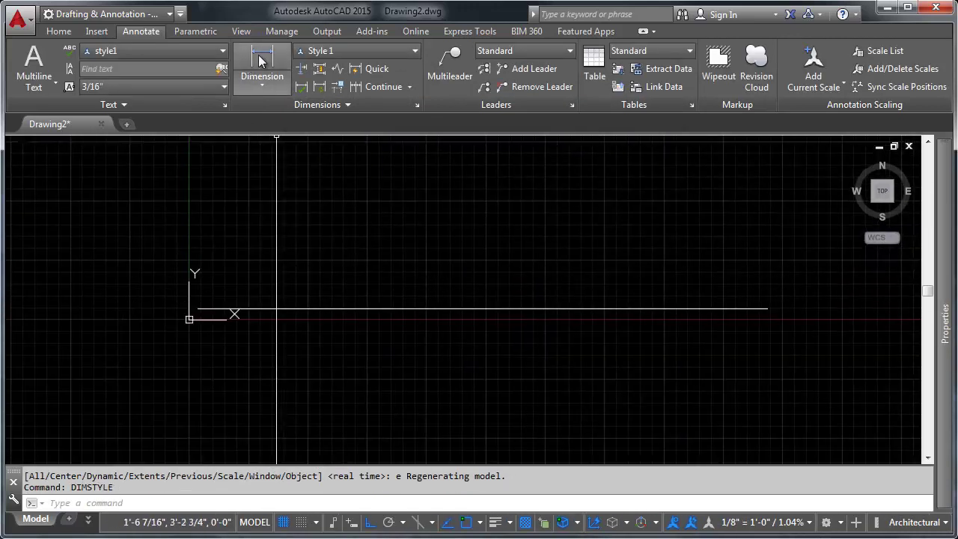
pyautogui.click(259, 59)
pyautogui.click(197, 308)
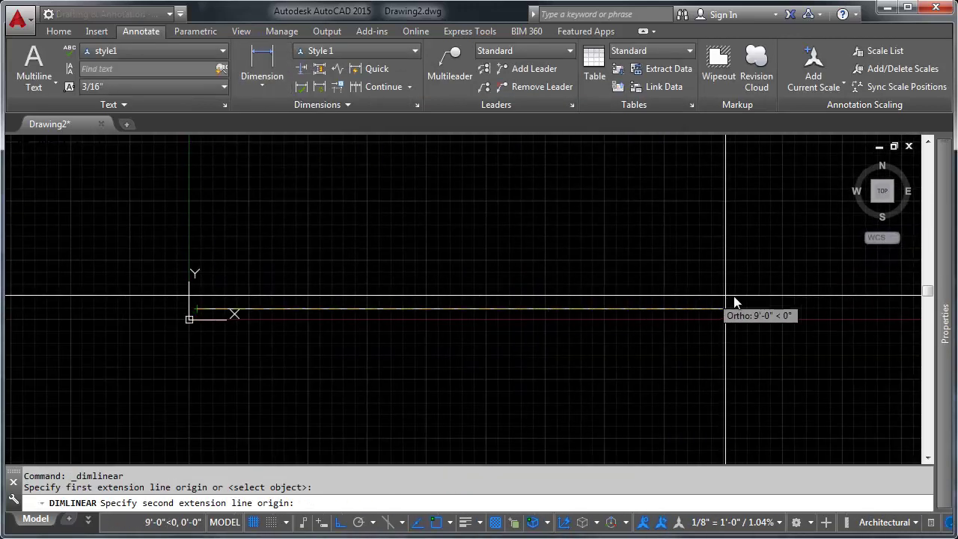
pyautogui.click(766, 309)
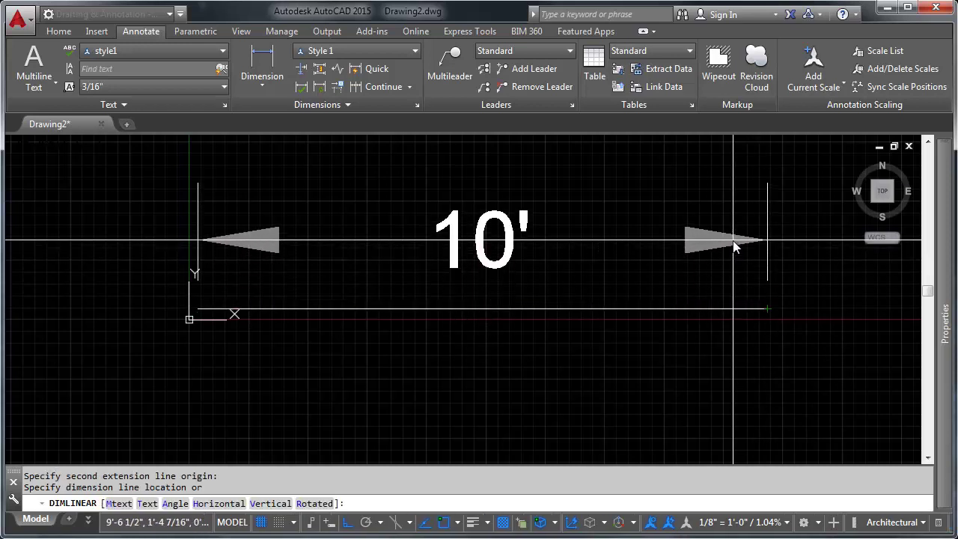
pyautogui.click(735, 222)
pyautogui.scroll(-2, 562, 333)
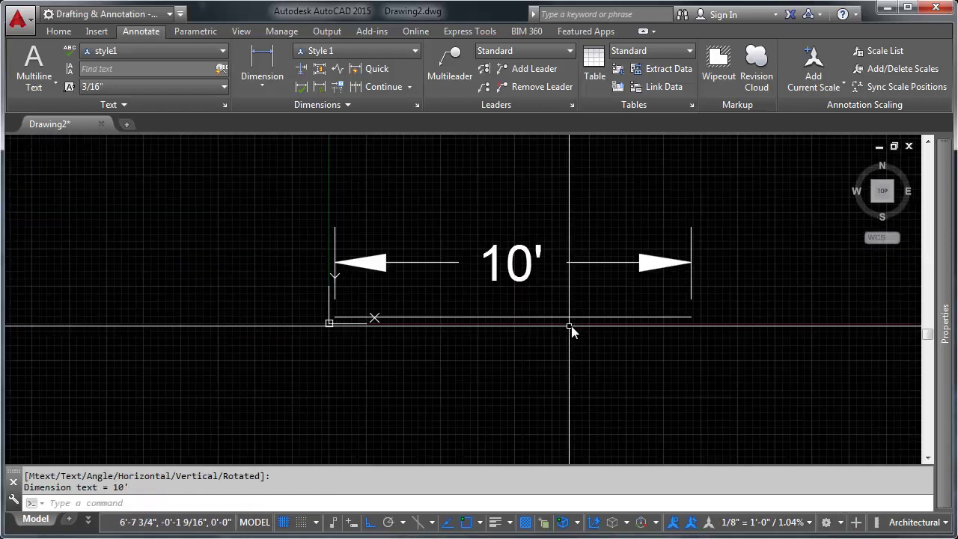
pyautogui.moveTo(579, 327); pyautogui.dragTo(575, 337, button='middle')
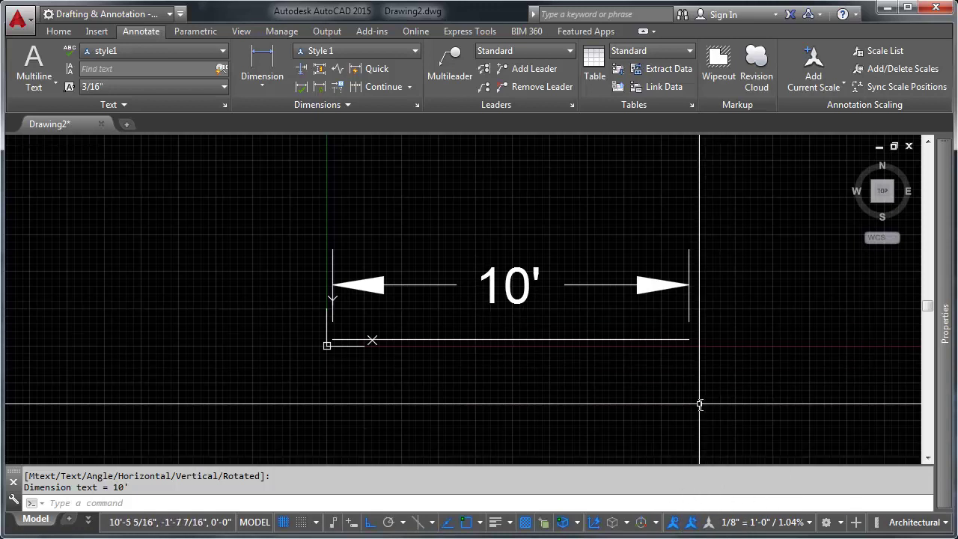
# Preview the plot with the previous settings at 1/8" = 1'-0", then return to the Plot dialog.
pyautogui.press('Return')
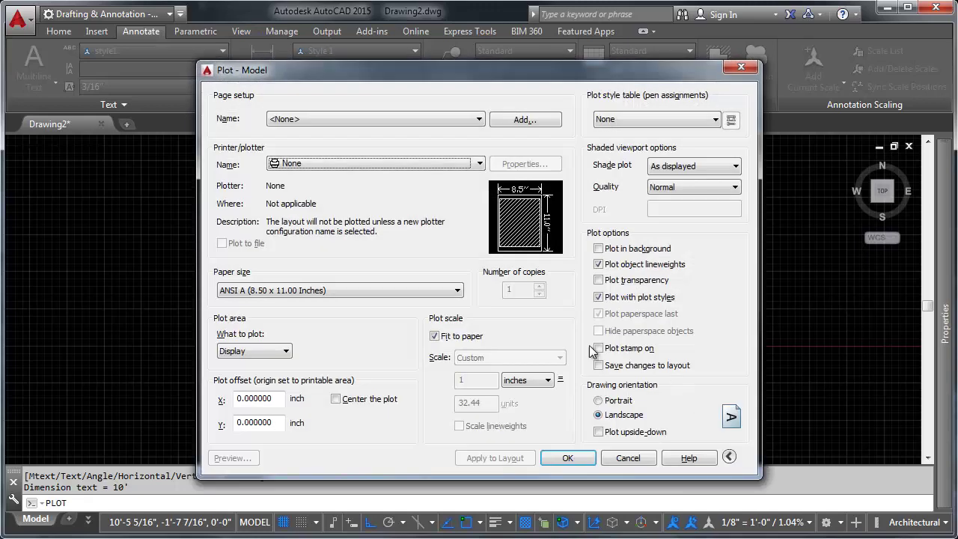
pyautogui.click(464, 338)
pyautogui.click(386, 121)
pyautogui.click(377, 141)
pyautogui.click(508, 357)
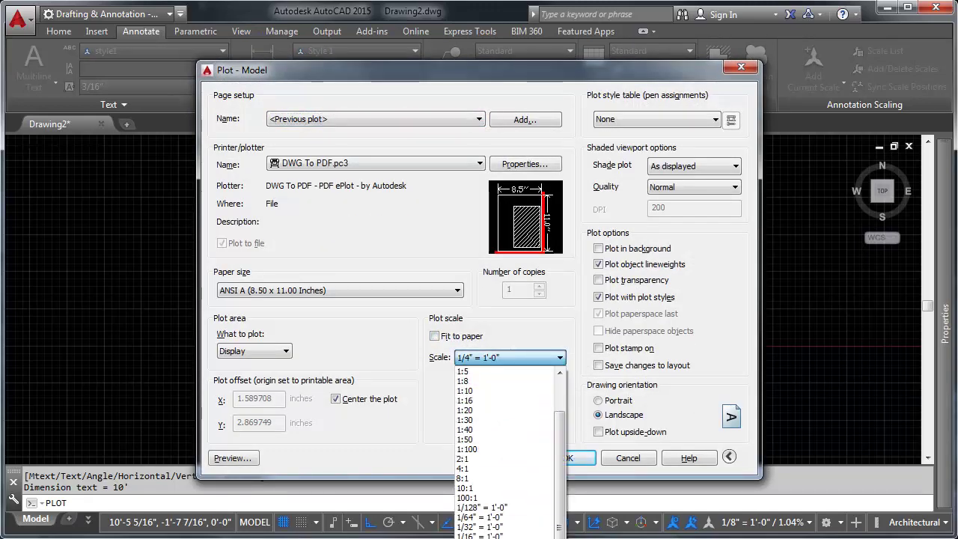
pyautogui.click(479, 538)
pyautogui.click(233, 458)
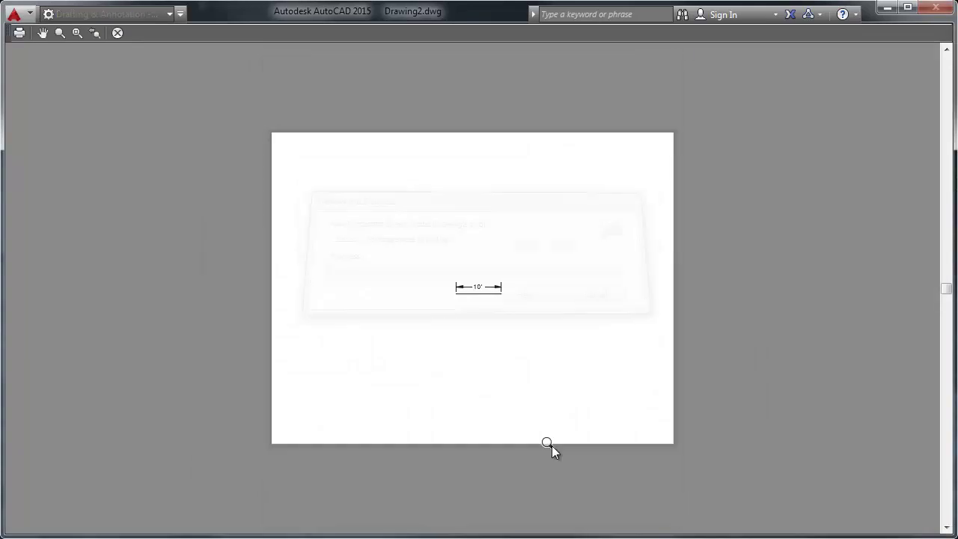
pyautogui.scroll(5, 481, 304)
pyautogui.scroll(-3, 506, 285)
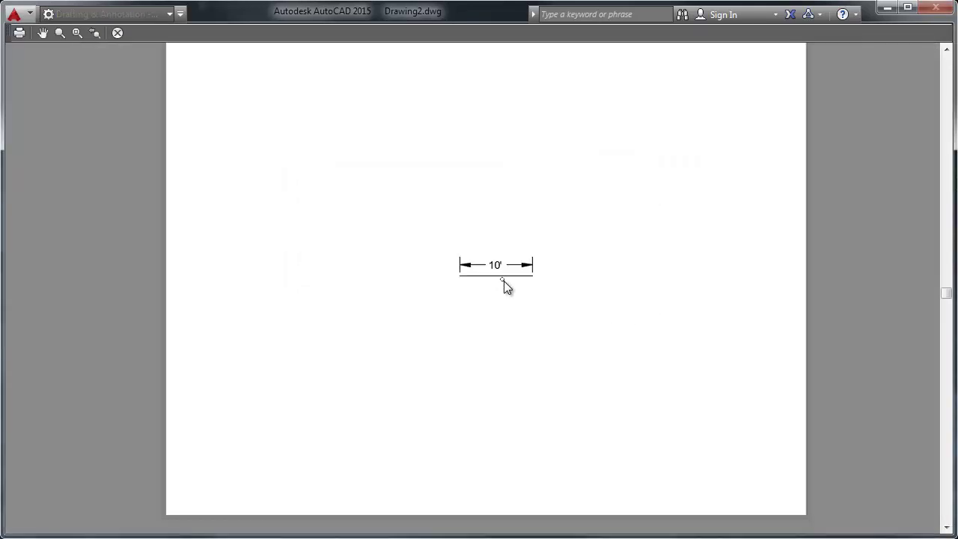
pyautogui.scroll(-2, 483, 296)
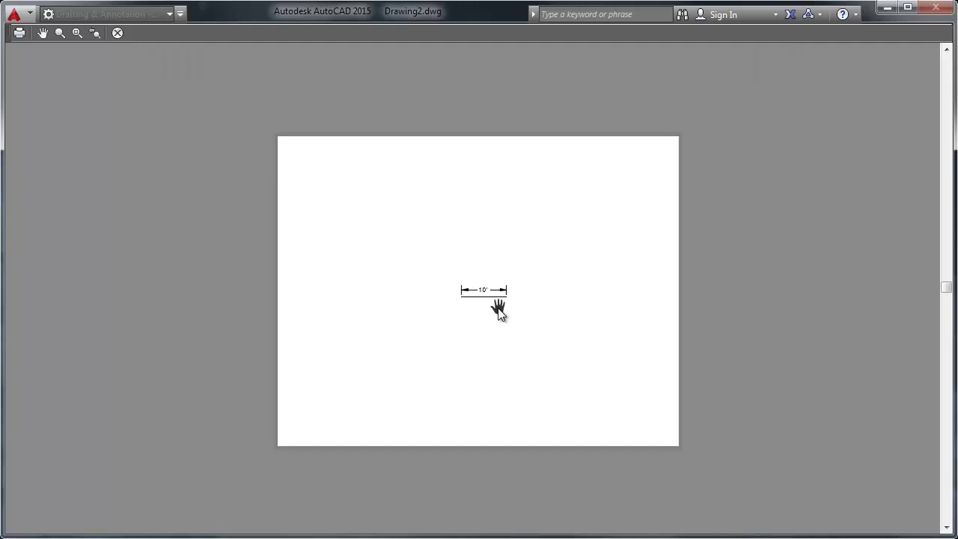
pyautogui.press('Escape')
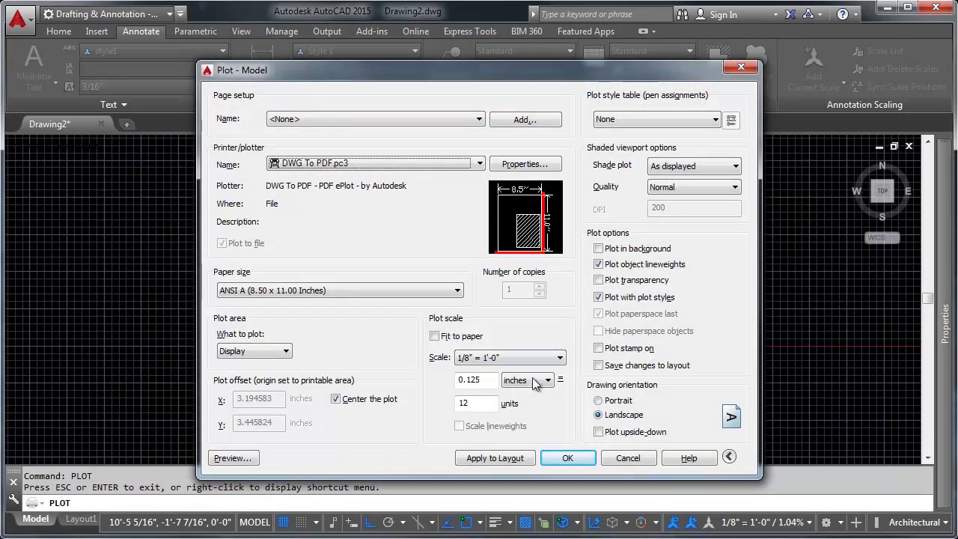
pyautogui.click(559, 358)
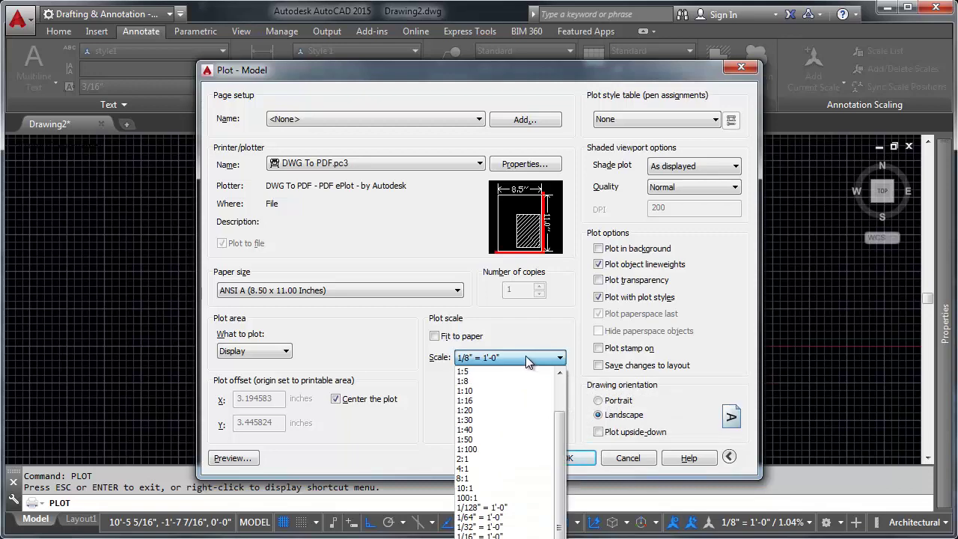
pyautogui.click(573, 319)
# Select the 10' dimension and review its annotative scale list in Properties.
pyautogui.click(637, 456)
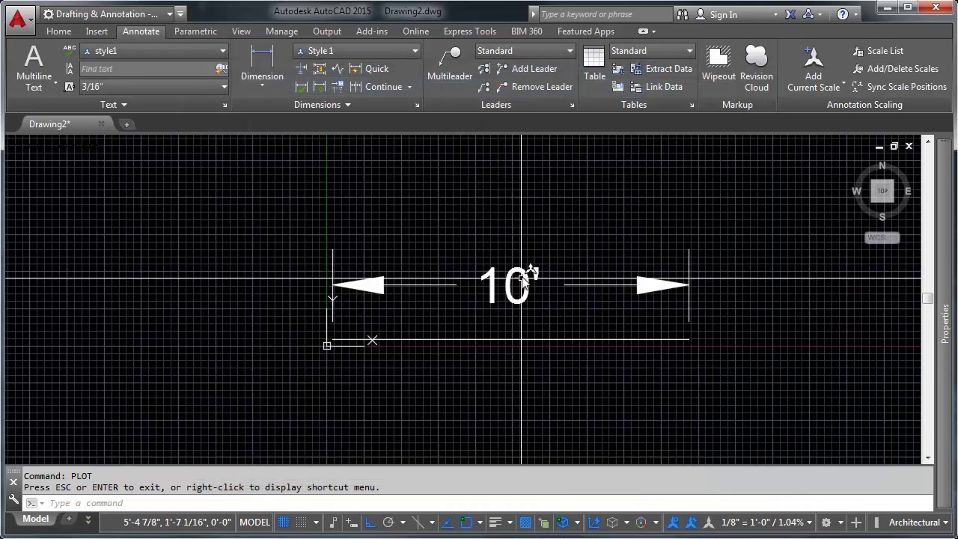
pyautogui.click(514, 309)
pyautogui.moveTo(947, 320)
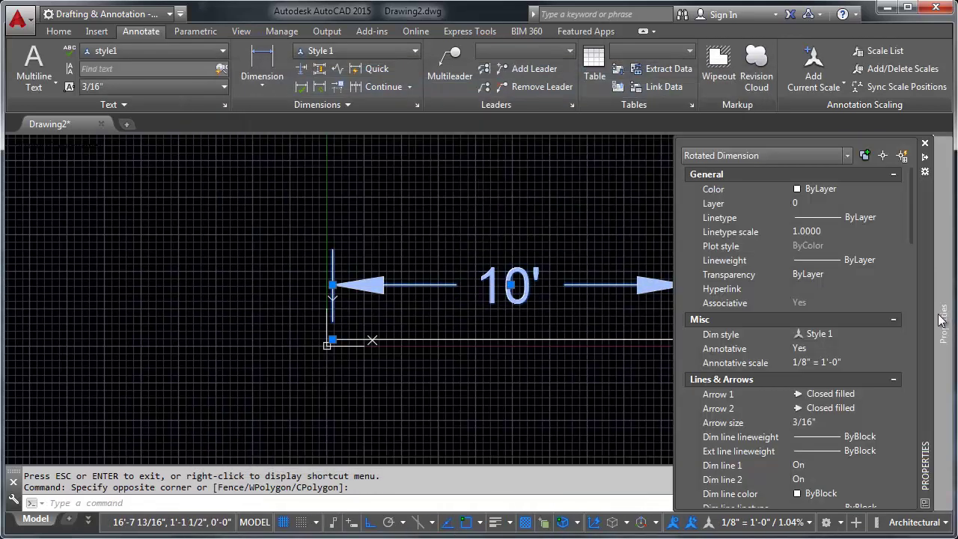
pyautogui.click(865, 359)
pyautogui.click(894, 362)
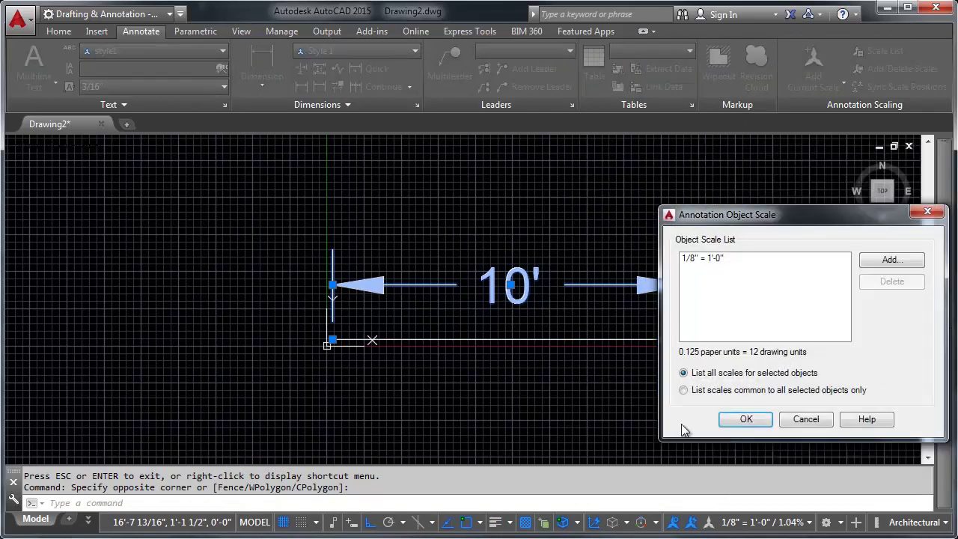
pyautogui.click(746, 419)
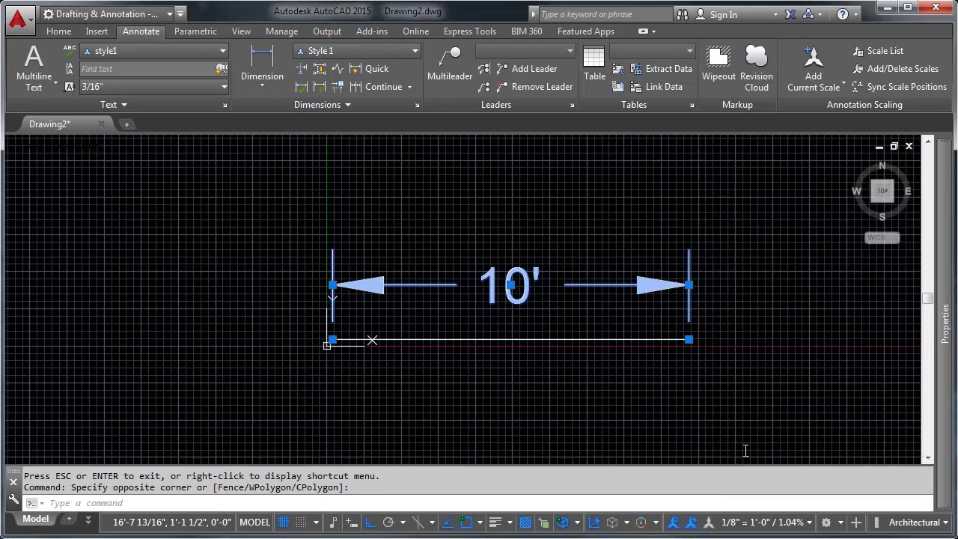
# Set the annotation scale to 1/4" = 1'-0" and reselect the dimension to inspect it.
pyautogui.click(780, 526)
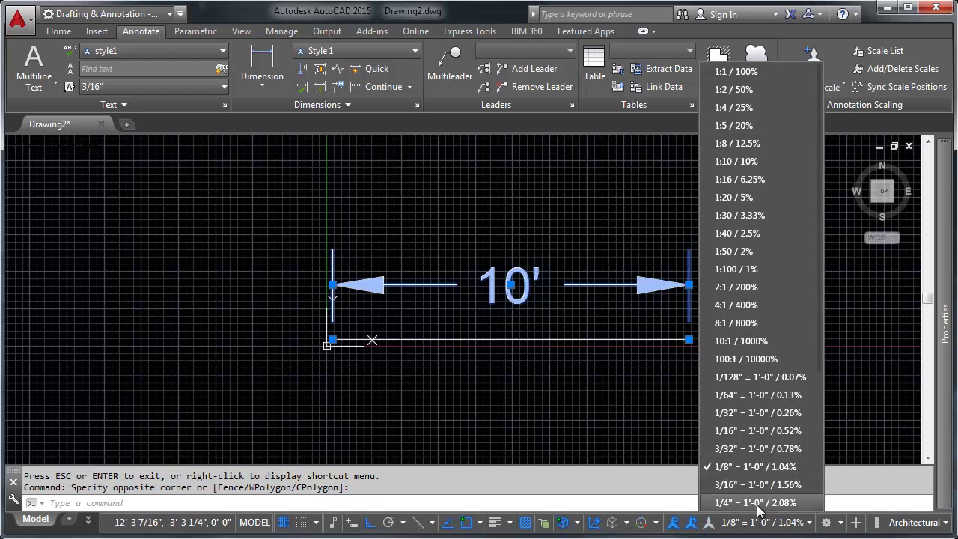
pyautogui.click(756, 503)
pyautogui.press('Escape')
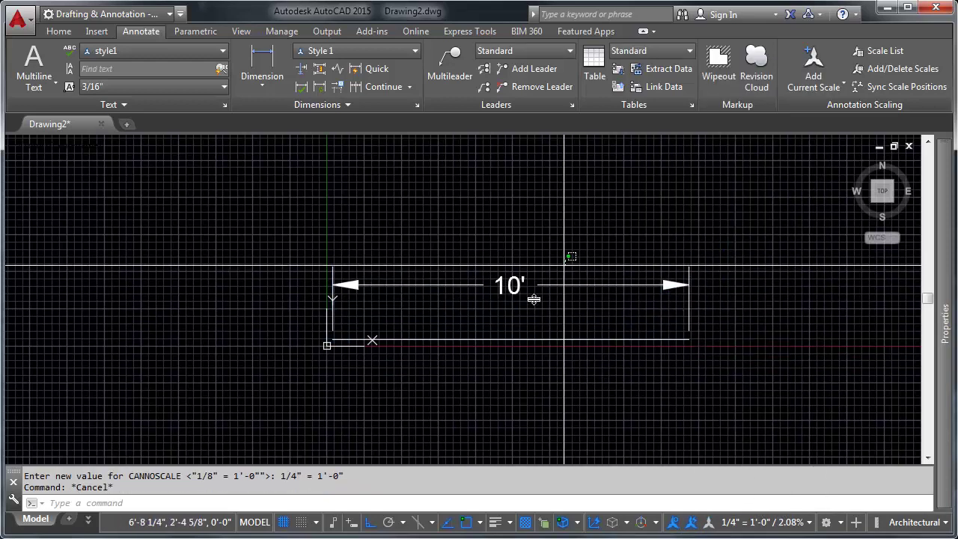
pyautogui.click(567, 260)
pyautogui.click(527, 304)
pyautogui.scroll(5, 511, 293)
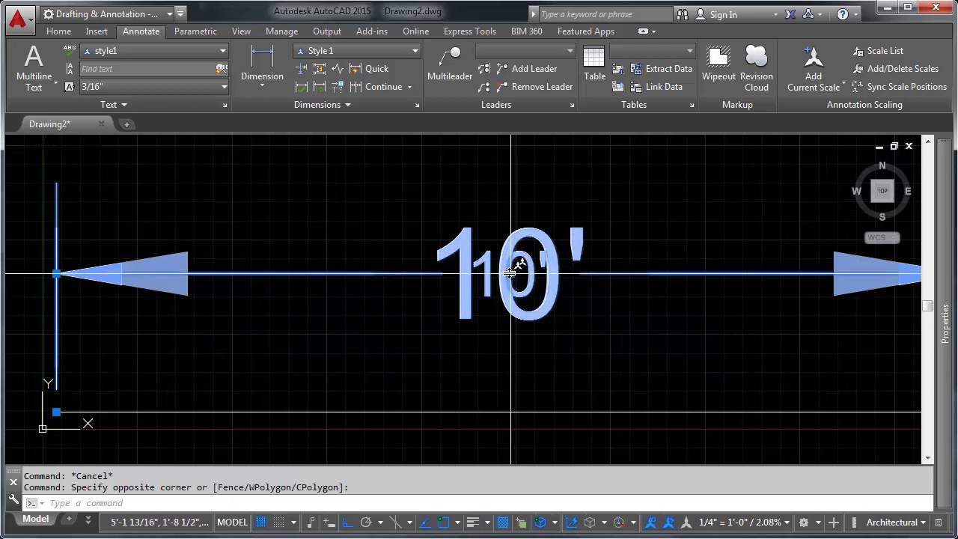
pyautogui.moveTo(510, 275)
pyautogui.click(551, 332)
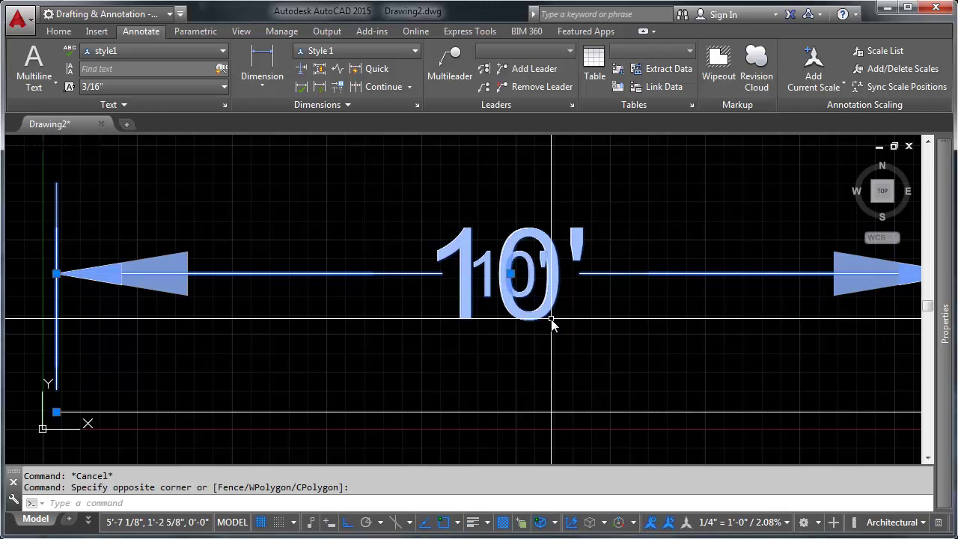
# Preview a PLOT using the previous settings at 1/8" = 1'-0", accepting the scale warning.
pyautogui.write('PLOT')
pyautogui.press('Return')
pyautogui.click(411, 119)
pyautogui.click(410, 140)
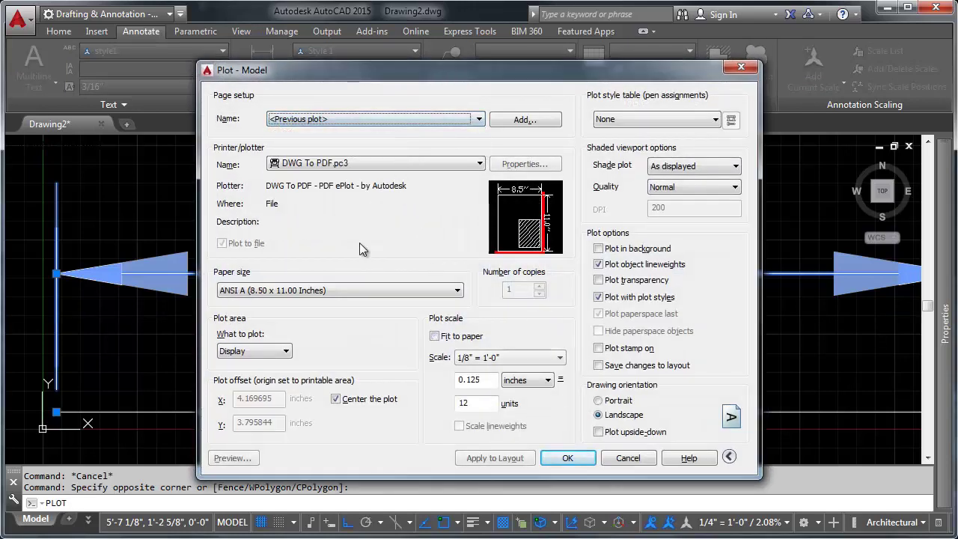
pyautogui.click(523, 358)
pyautogui.click(558, 301)
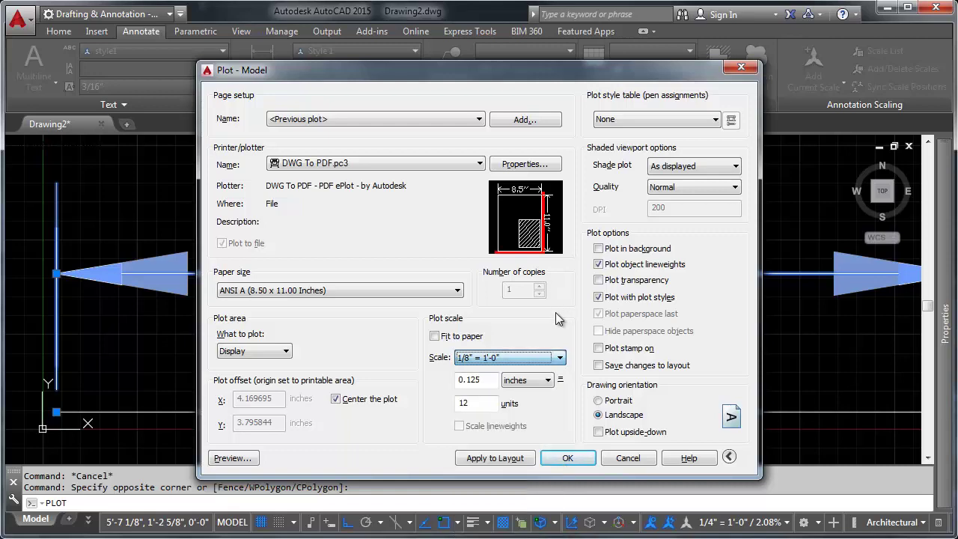
pyautogui.click(233, 458)
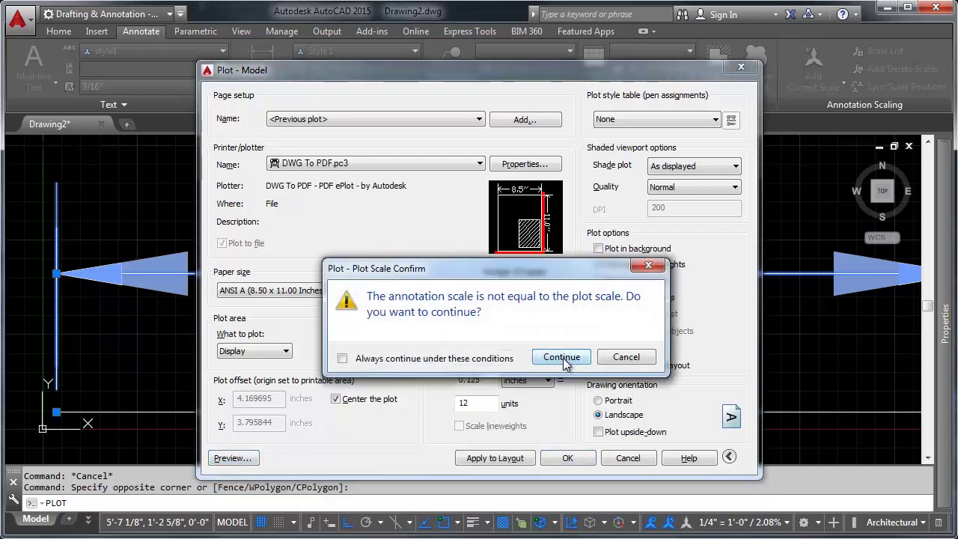
pyautogui.click(563, 357)
pyautogui.scroll(8, 484, 308)
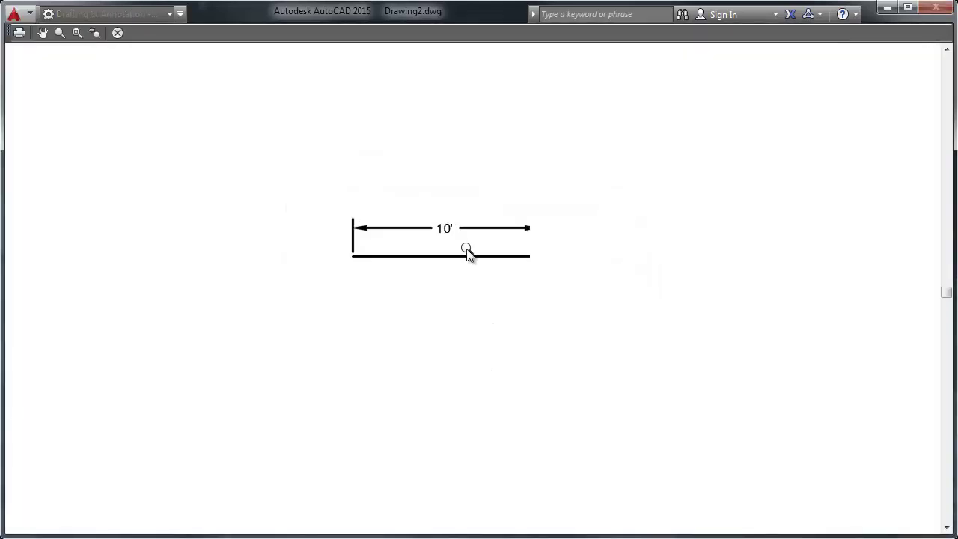
pyautogui.scroll(-8, 505, 254)
pyautogui.press('Escape')
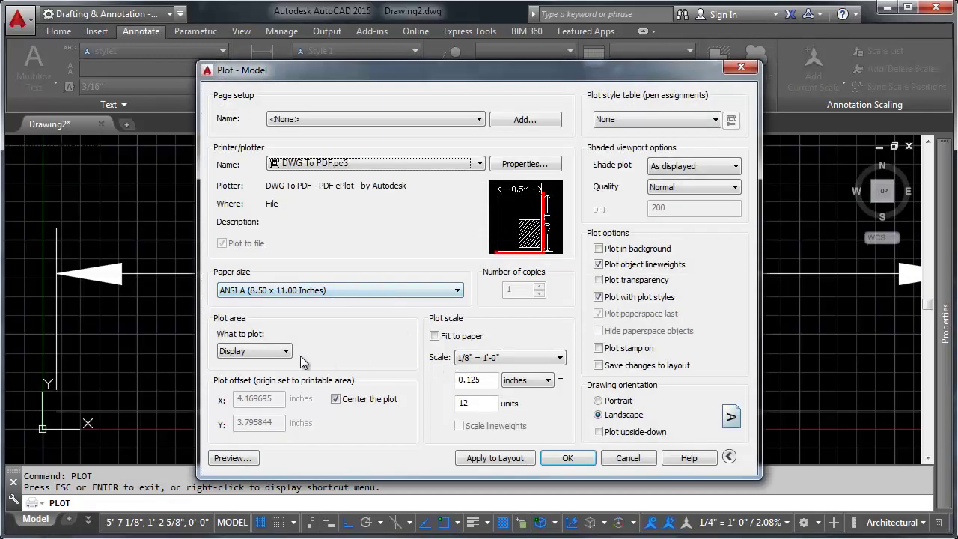
# Switch the plot area to Extents and preview again, accepting the scale warning.
pyautogui.click(263, 350)
pyautogui.click(257, 373)
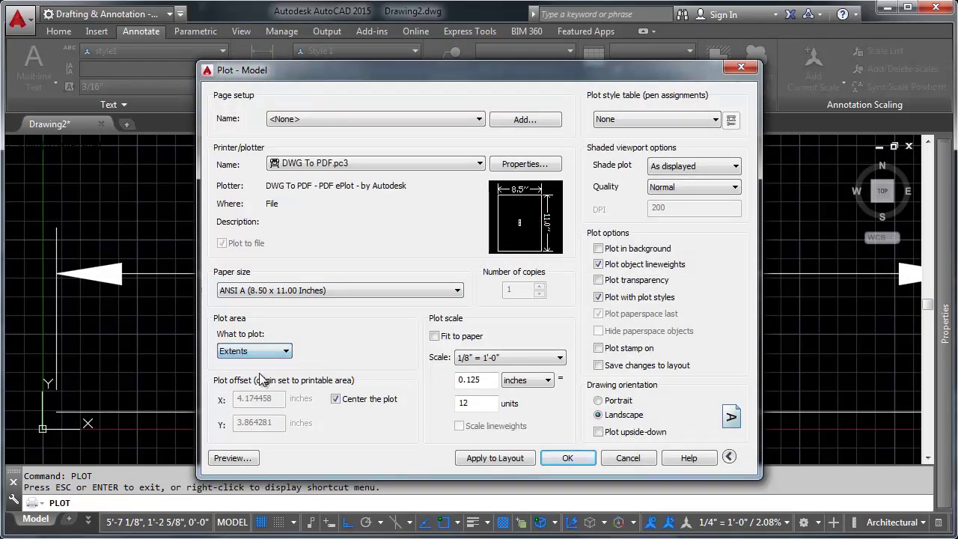
pyautogui.click(232, 458)
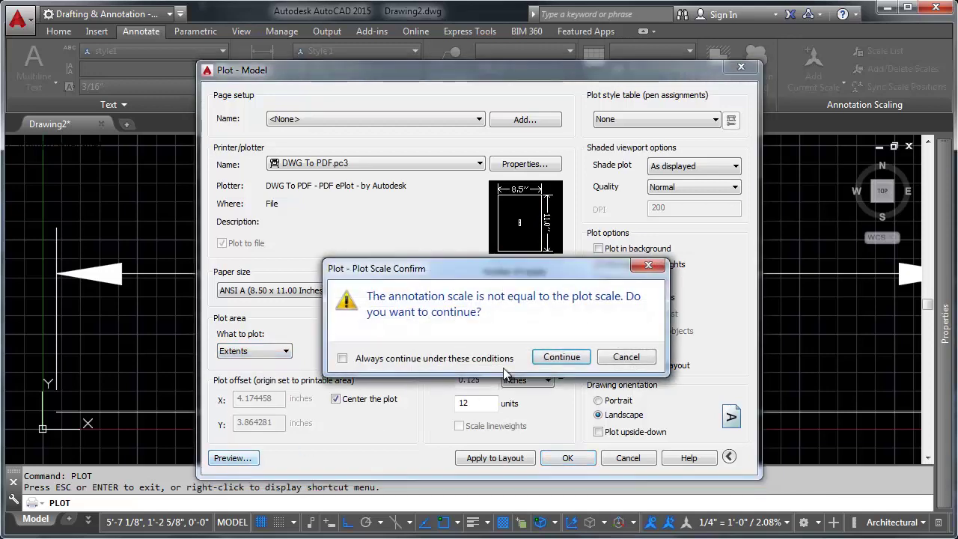
pyautogui.click(550, 355)
pyautogui.scroll(6, 504, 282)
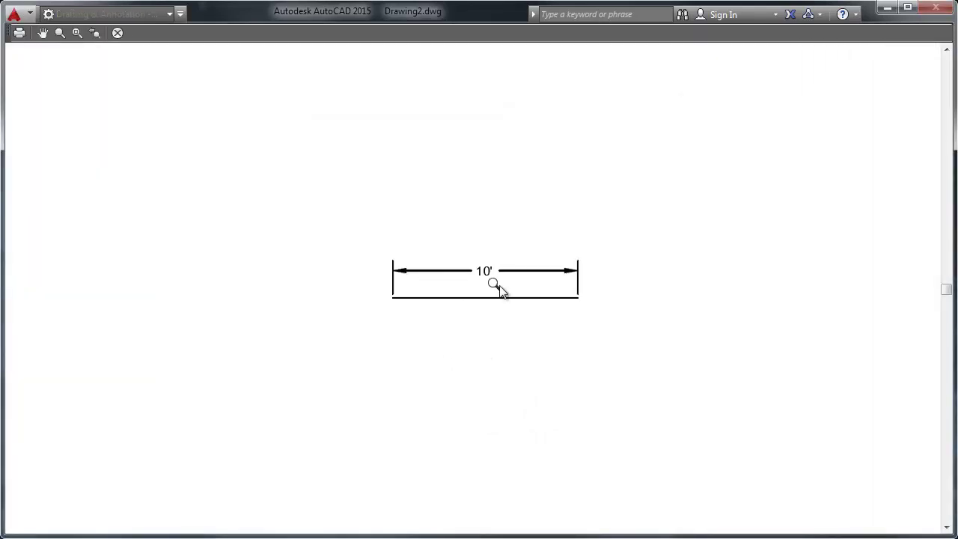
pyautogui.scroll(-4, 487, 269)
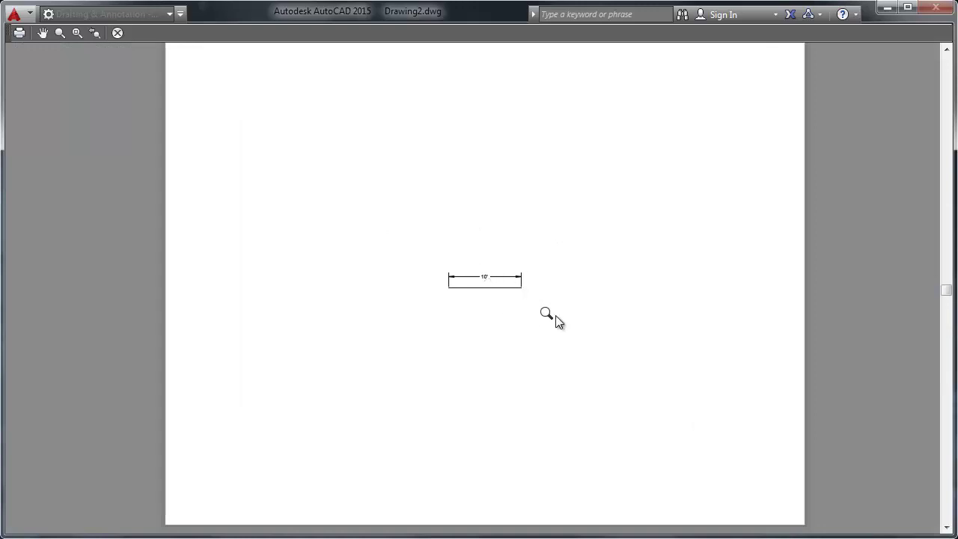
# Change the plot scale to 1/4" = 1'-0" and preview the extents plot again.
pyautogui.press('Escape')
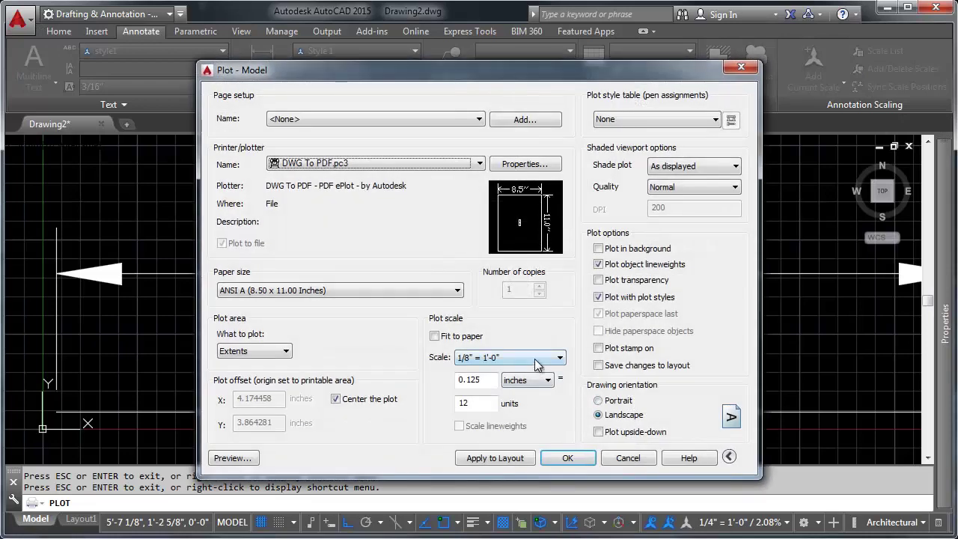
pyautogui.click(536, 358)
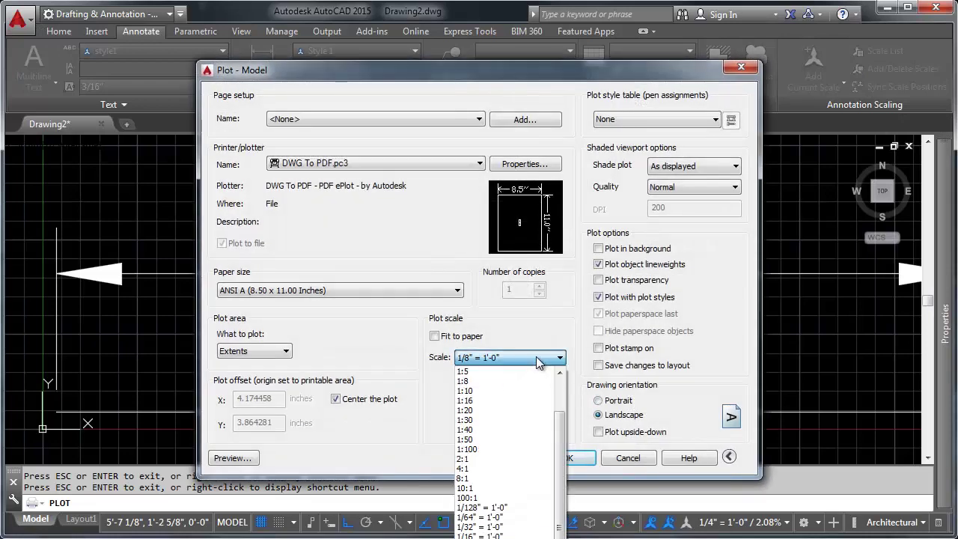
pyautogui.click(486, 528)
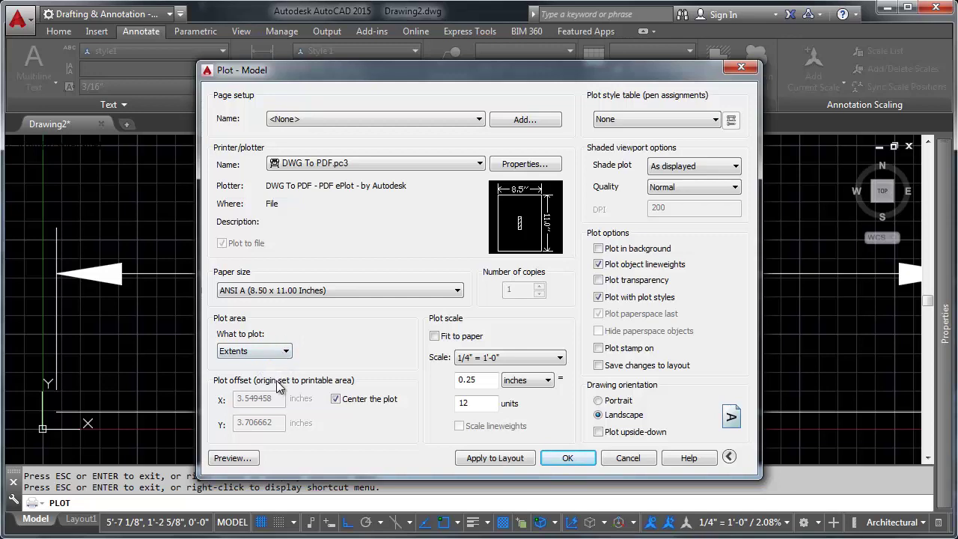
pyautogui.click(229, 458)
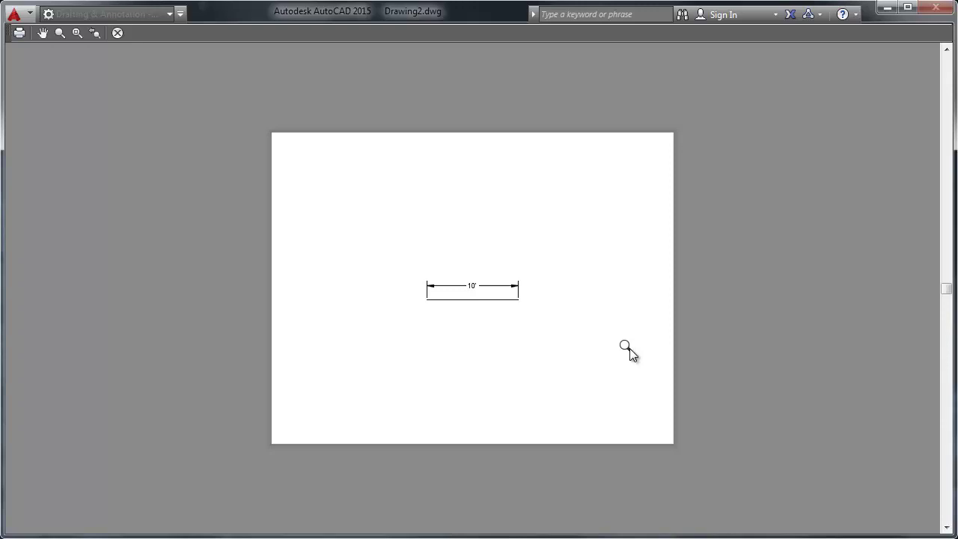
# Close the 1/4" = 1'-0" plot preview, returning to the Plot dialog.
pyautogui.press('Escape')
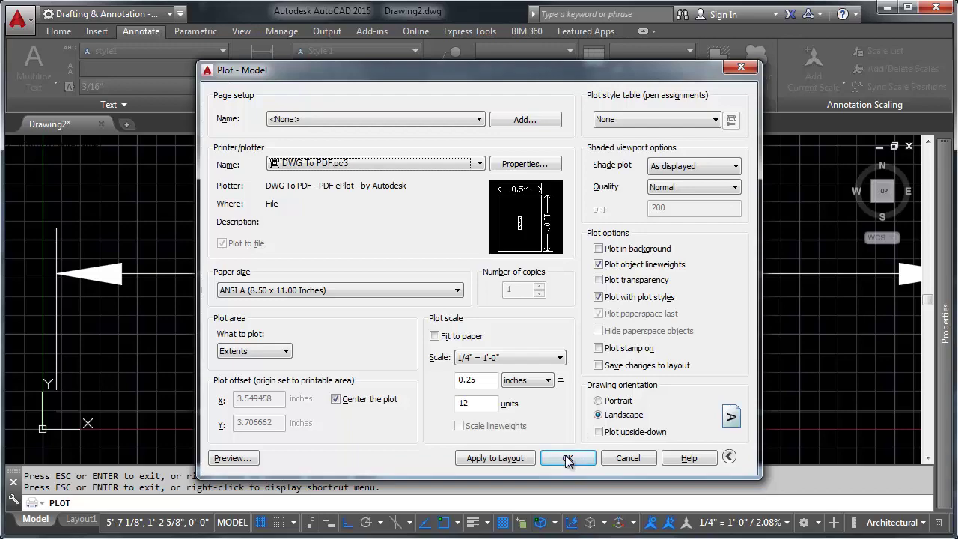
# Plot the drawing to the PDF file Drawing2-Model.pdf.
pyautogui.click(567, 457)
pyautogui.click(680, 416)
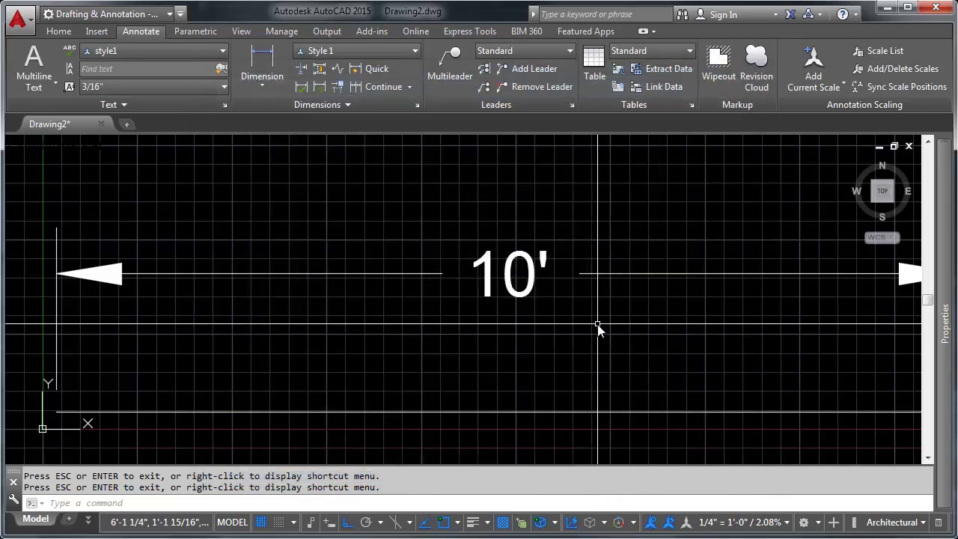